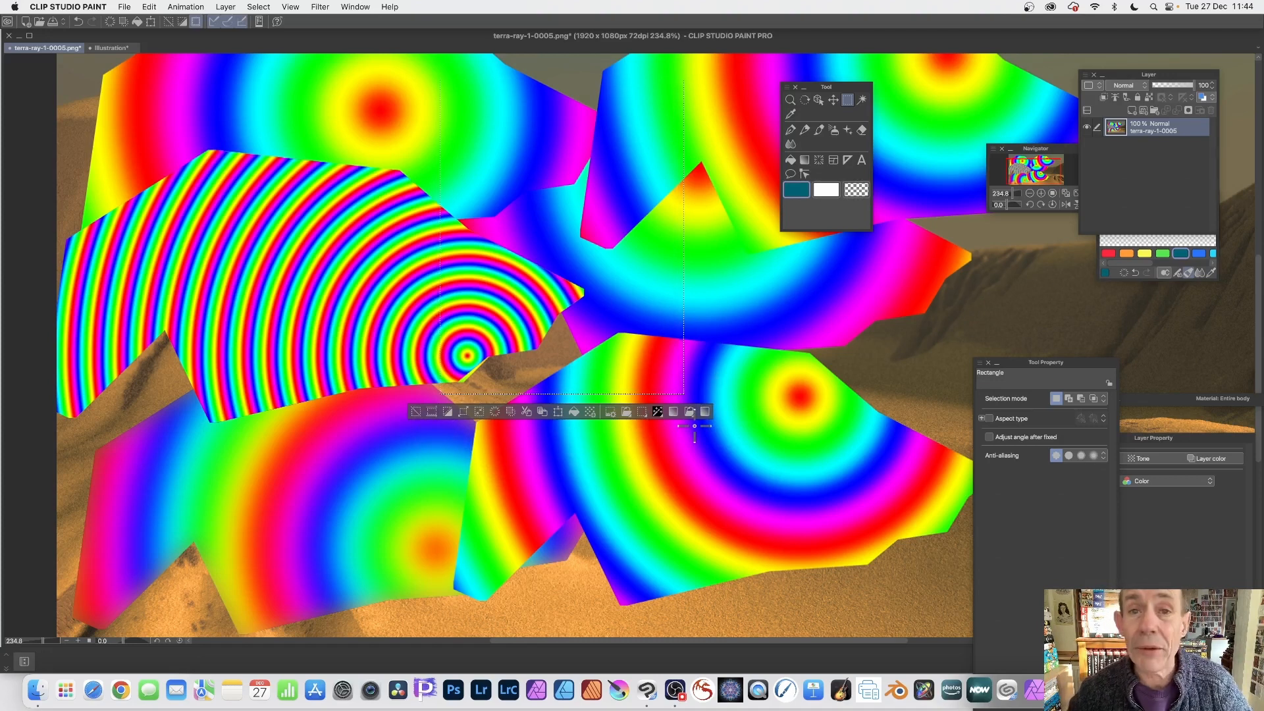
- Turn off the display of the Selection Launcher and turn it back on
left_click(290, 6)
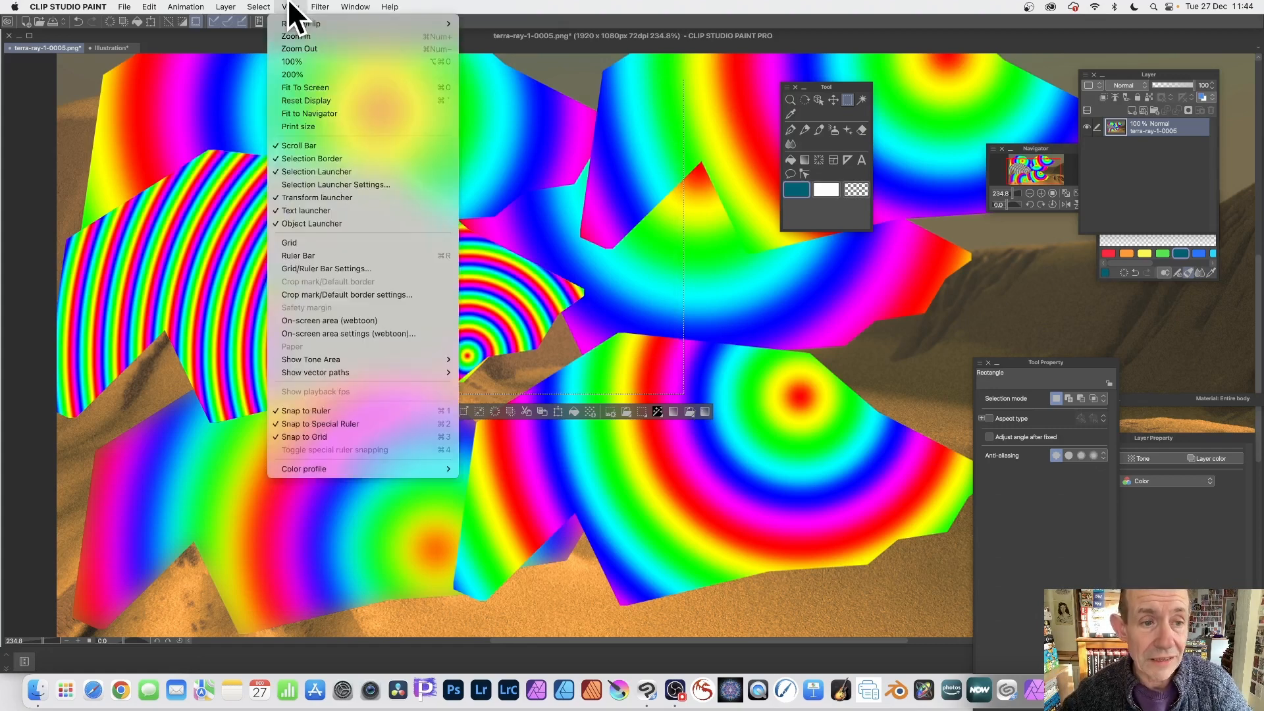
left_click(314, 172)
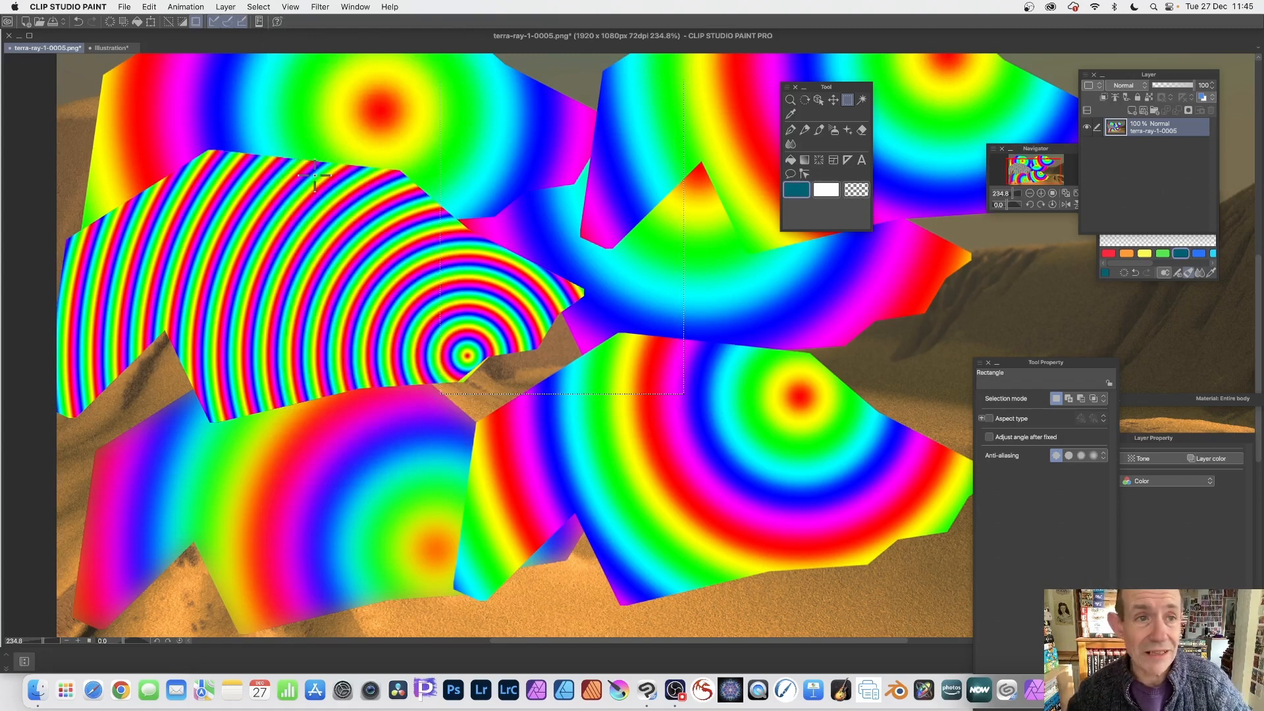
left_click(288, 7)
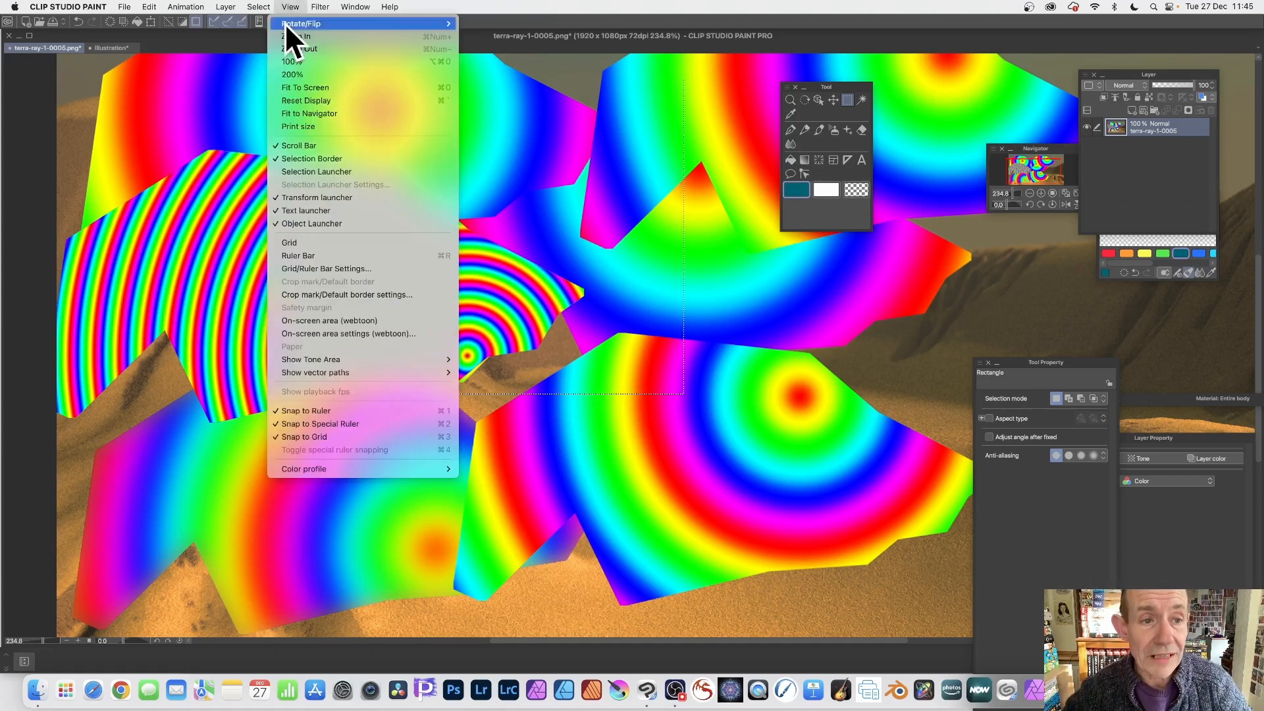
left_click(319, 172)
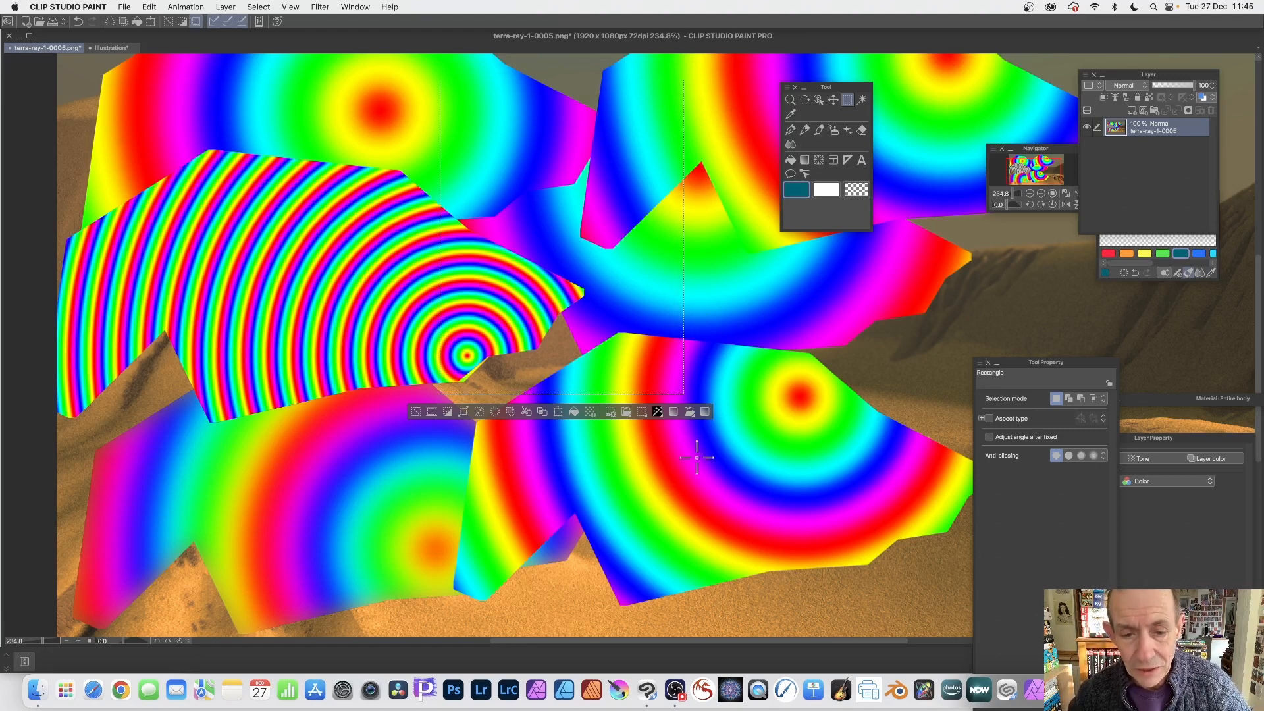
- Open the Selection Launcher settings and look through the Menu commands, Pop-up palettes and Options categories
left_click(609, 412)
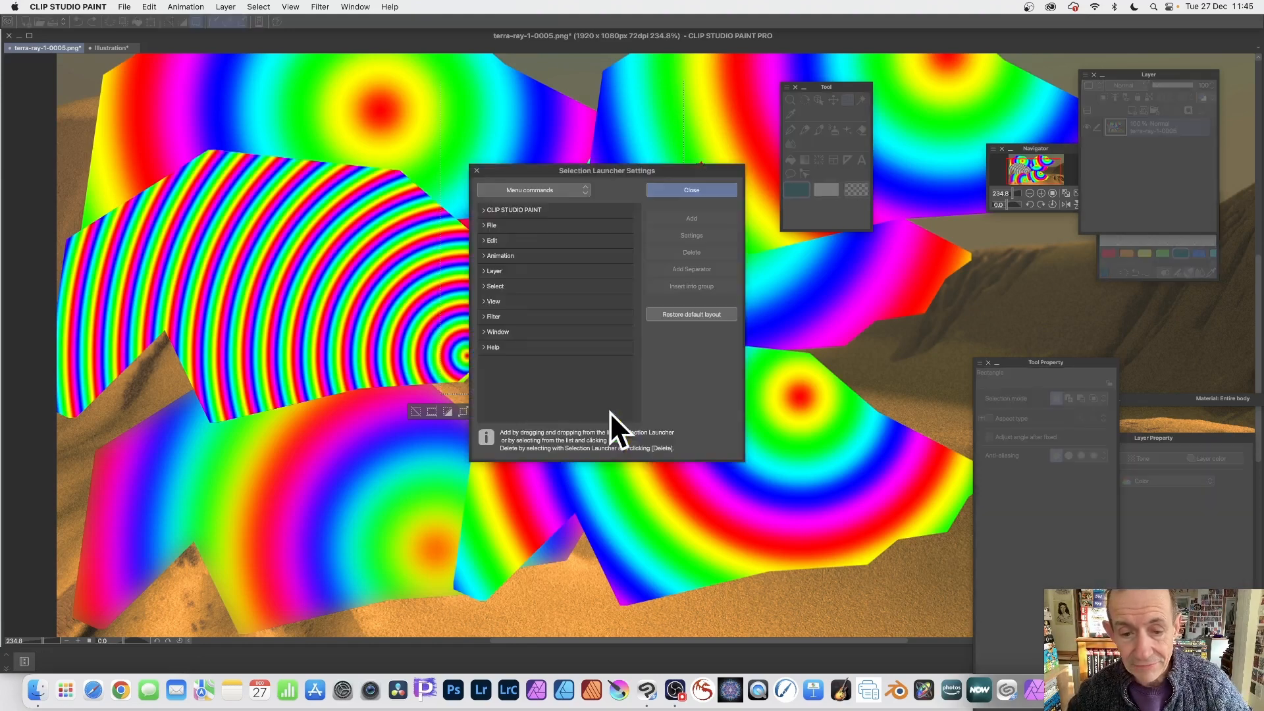
left_click(694, 189)
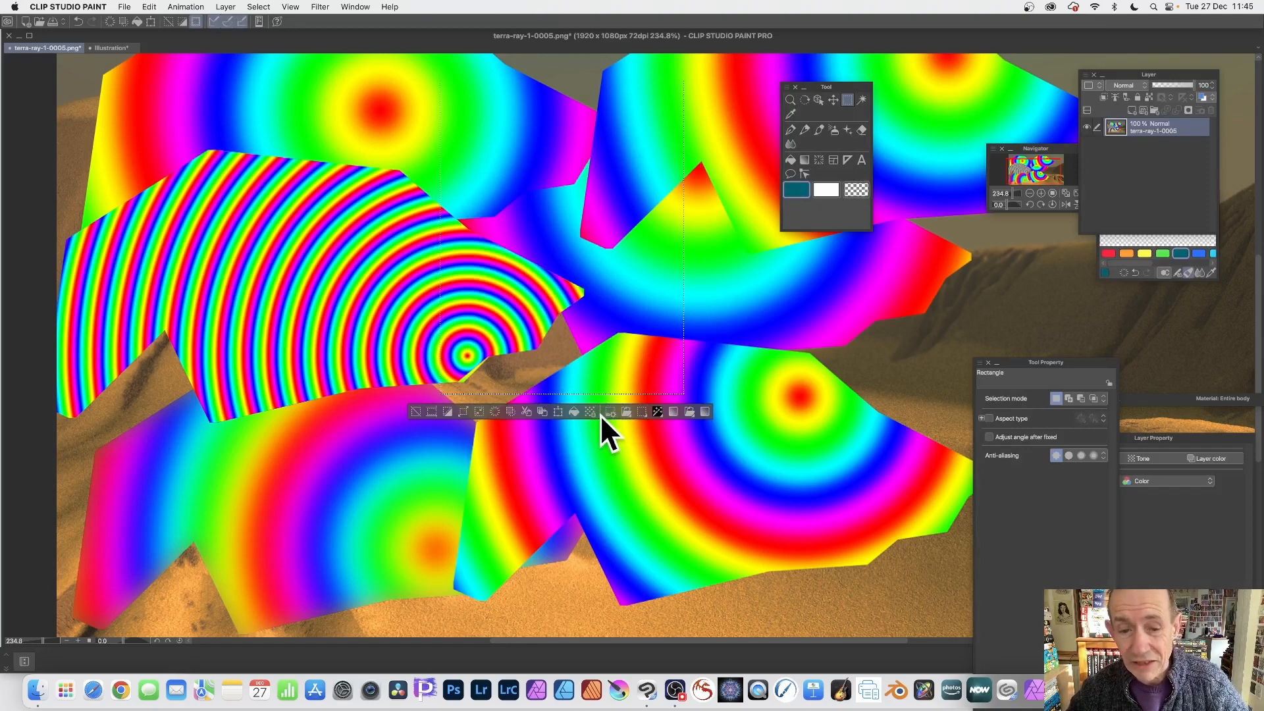
left_click(610, 412)
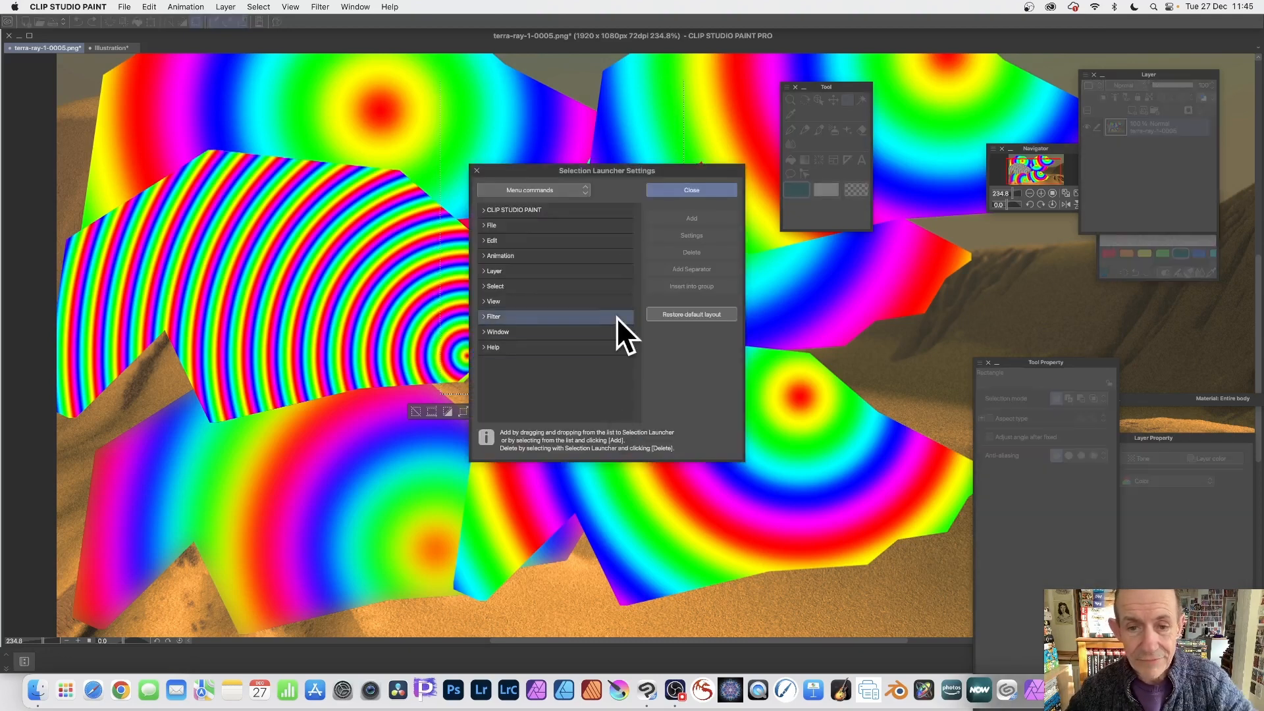
left_click(533, 190)
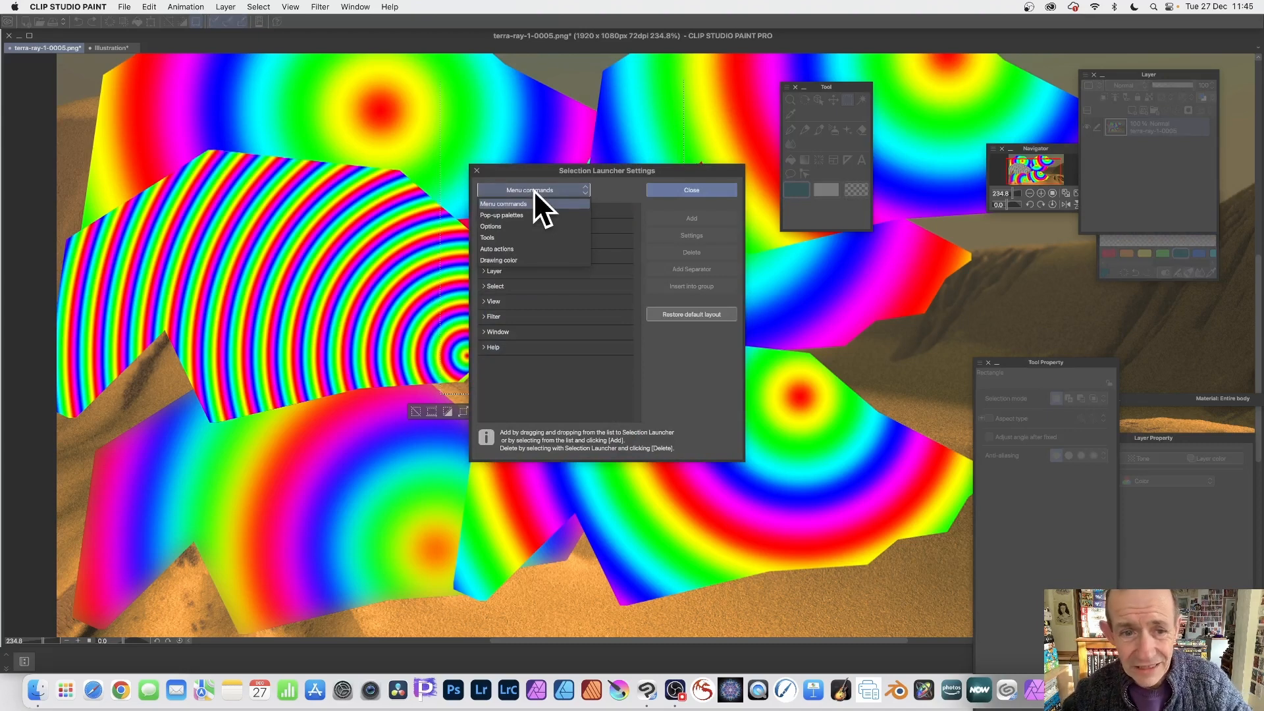
left_click(519, 216)
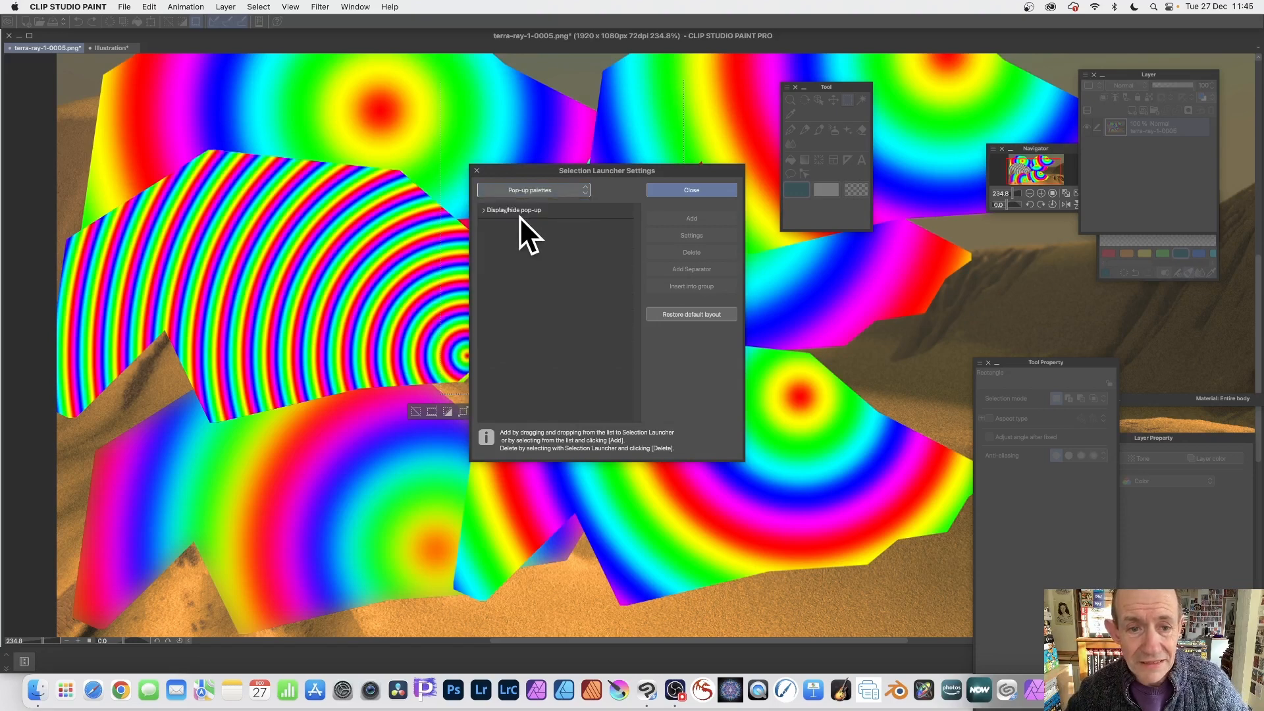
left_click(485, 211)
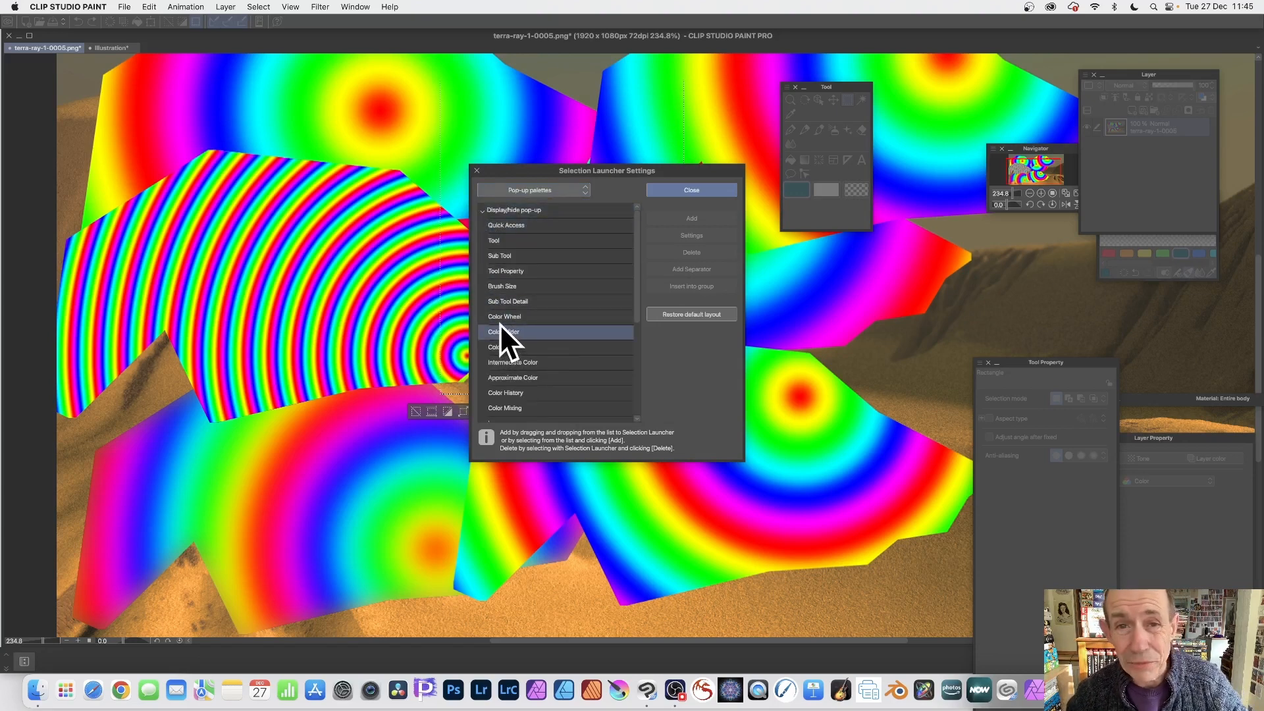
left_click(553, 191)
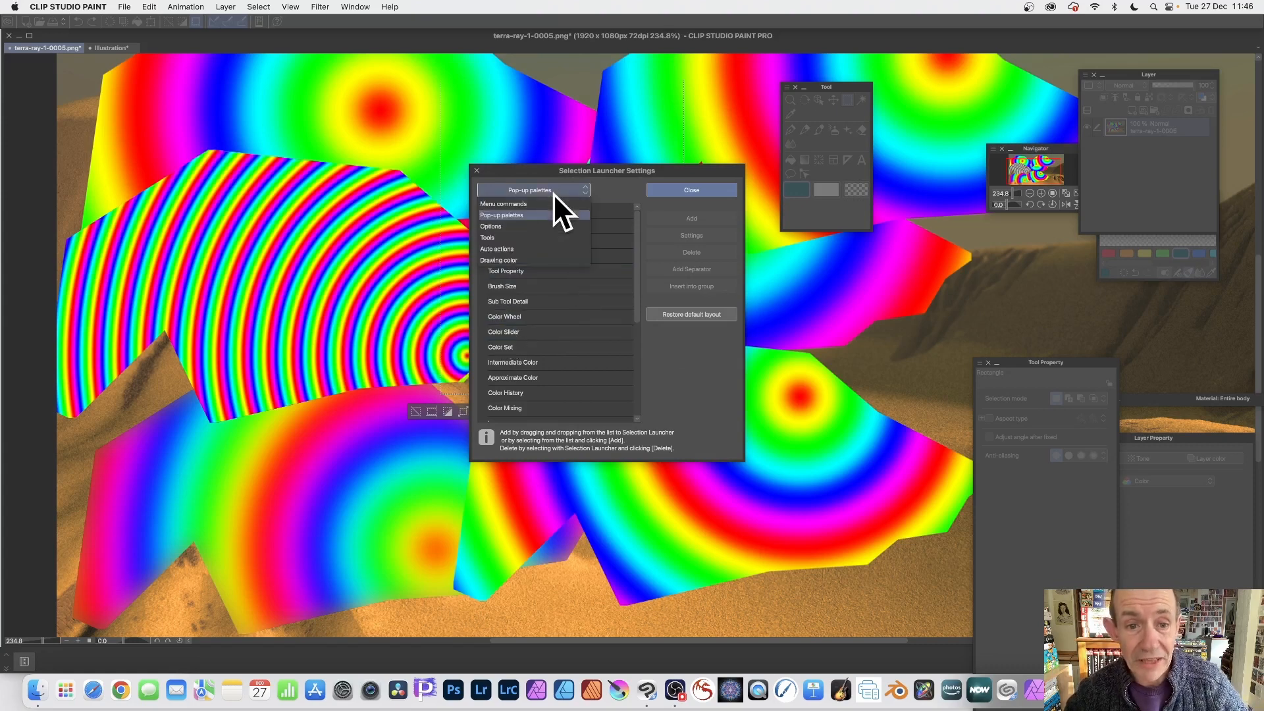
left_click(539, 224)
left_click(544, 193)
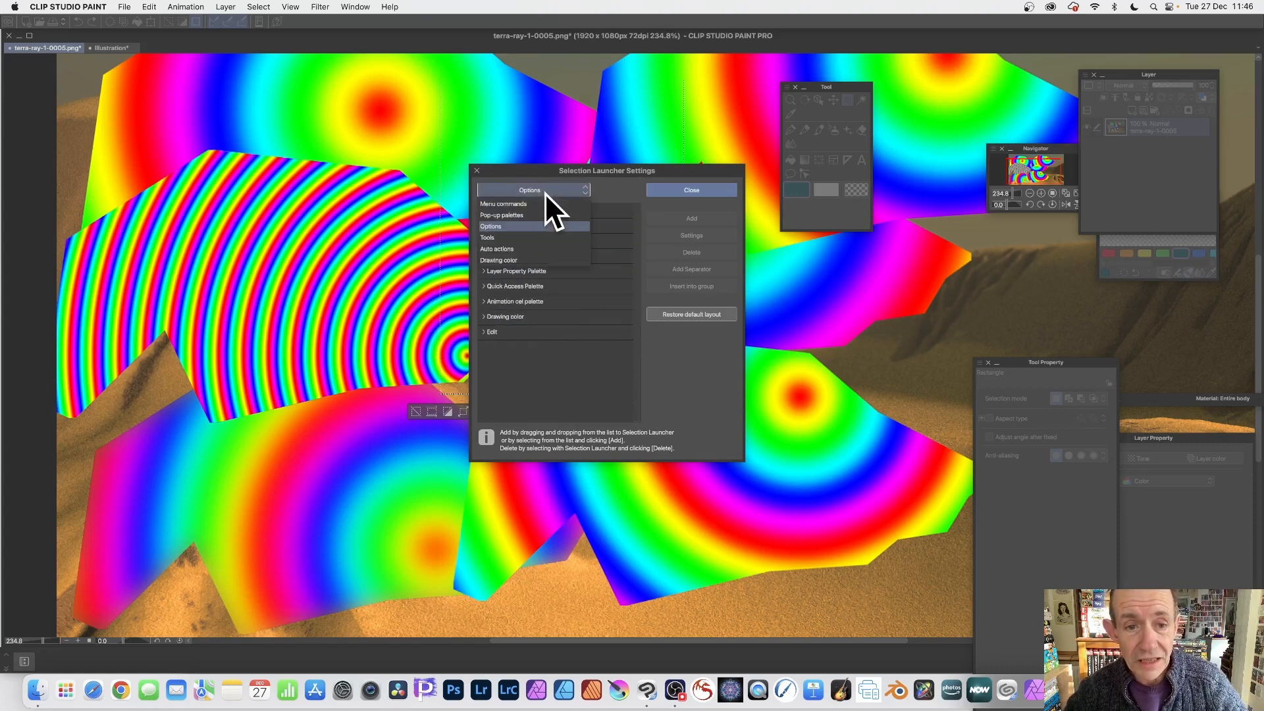
- Add the Stripe gradient from the Tools category to the Selection Launcher and close its settings
left_click(516, 237)
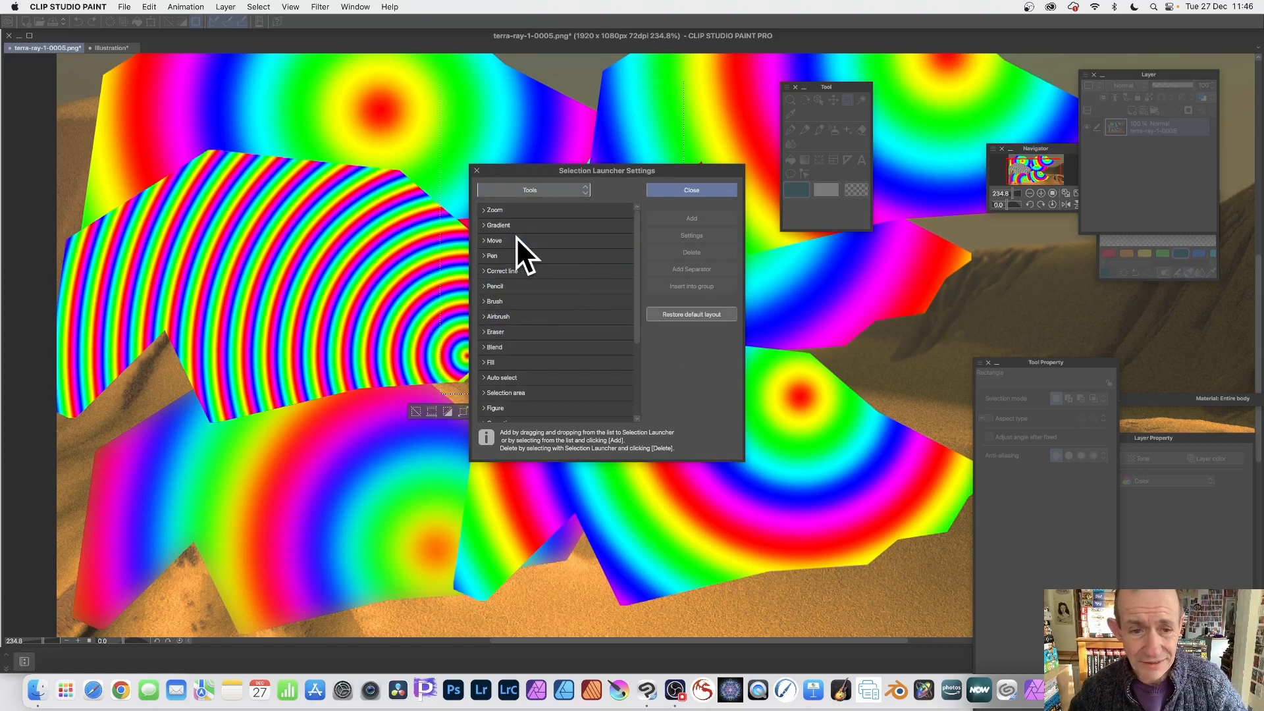
left_click(523, 224)
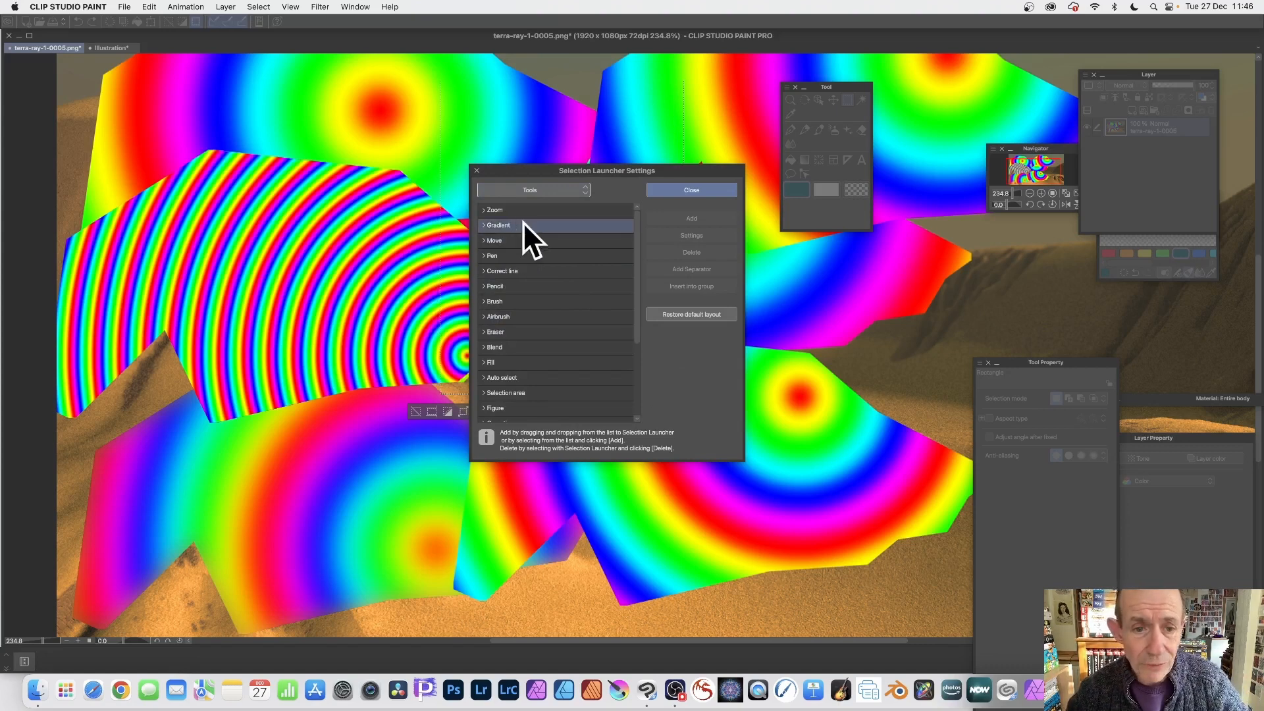
left_click(484, 224)
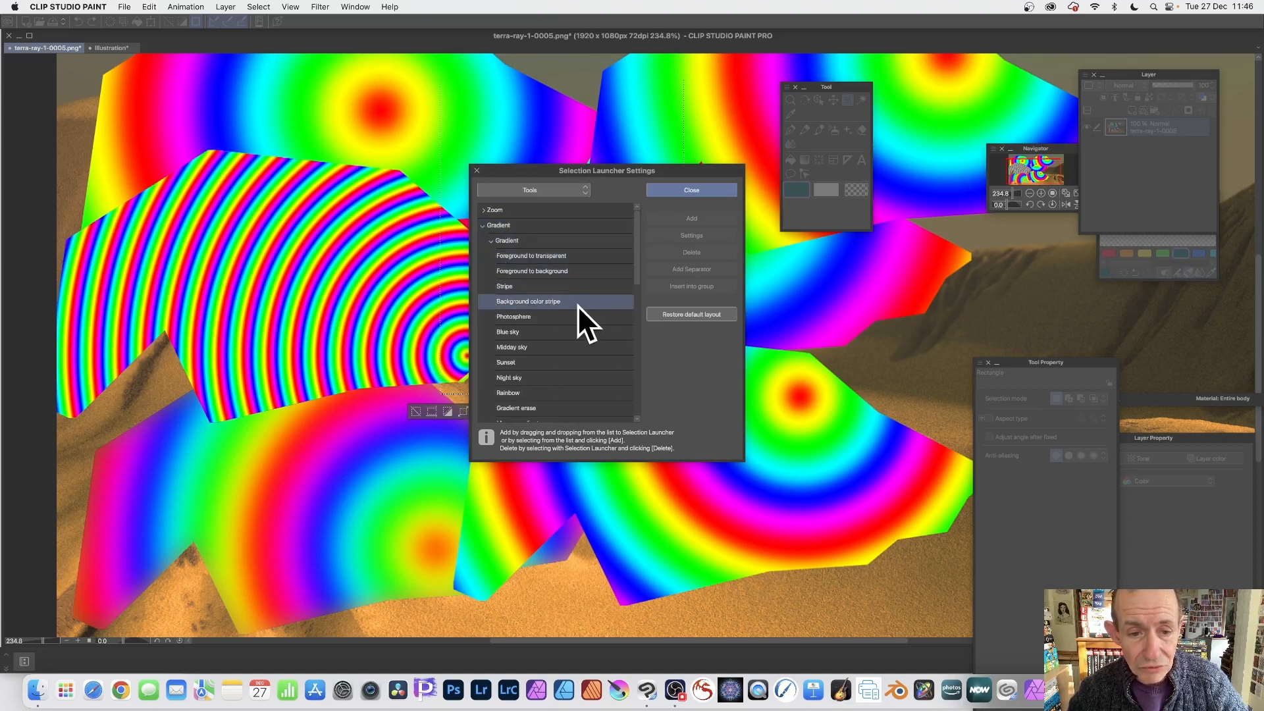
left_click(513, 286)
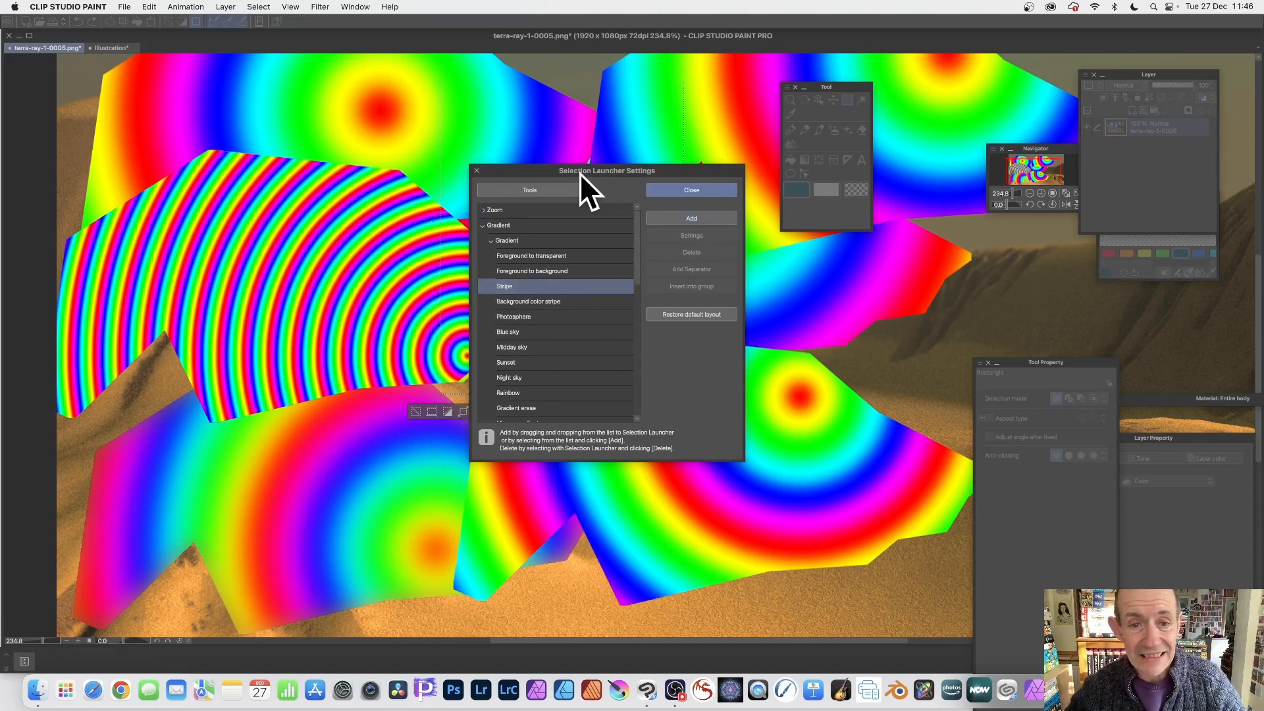
left_click_drag(580, 173, 652, 154)
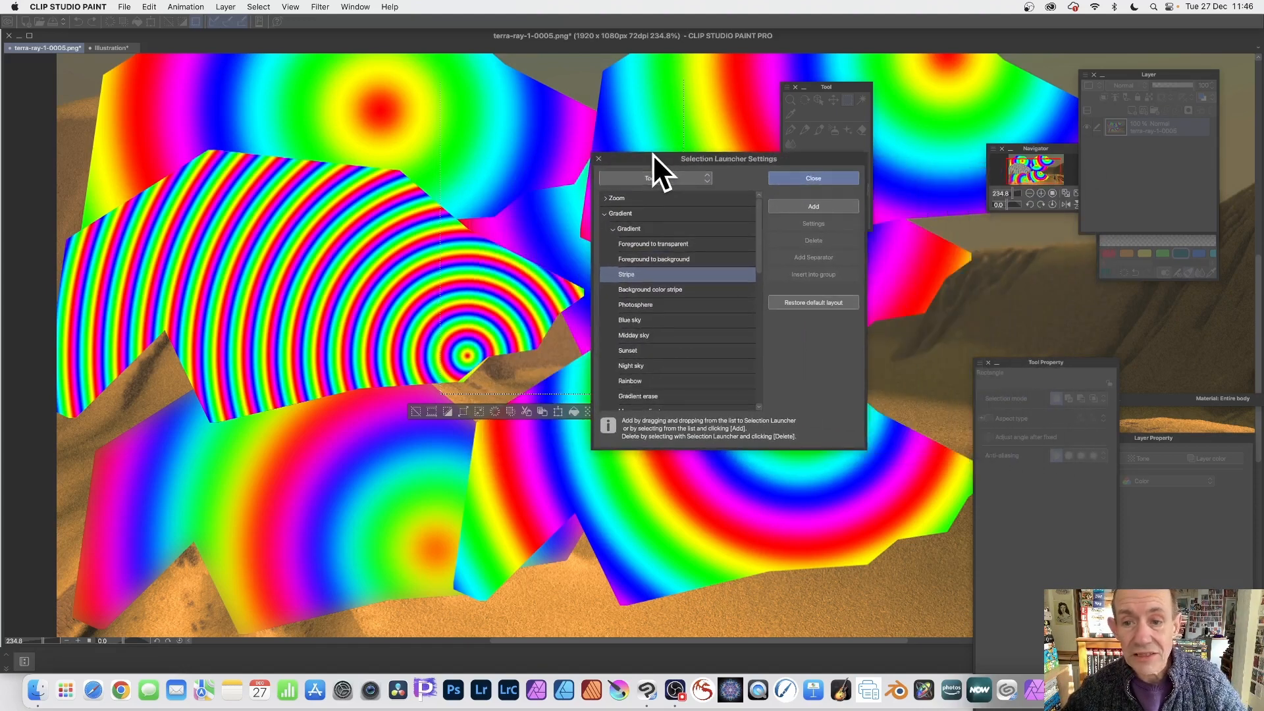
left_click(819, 205)
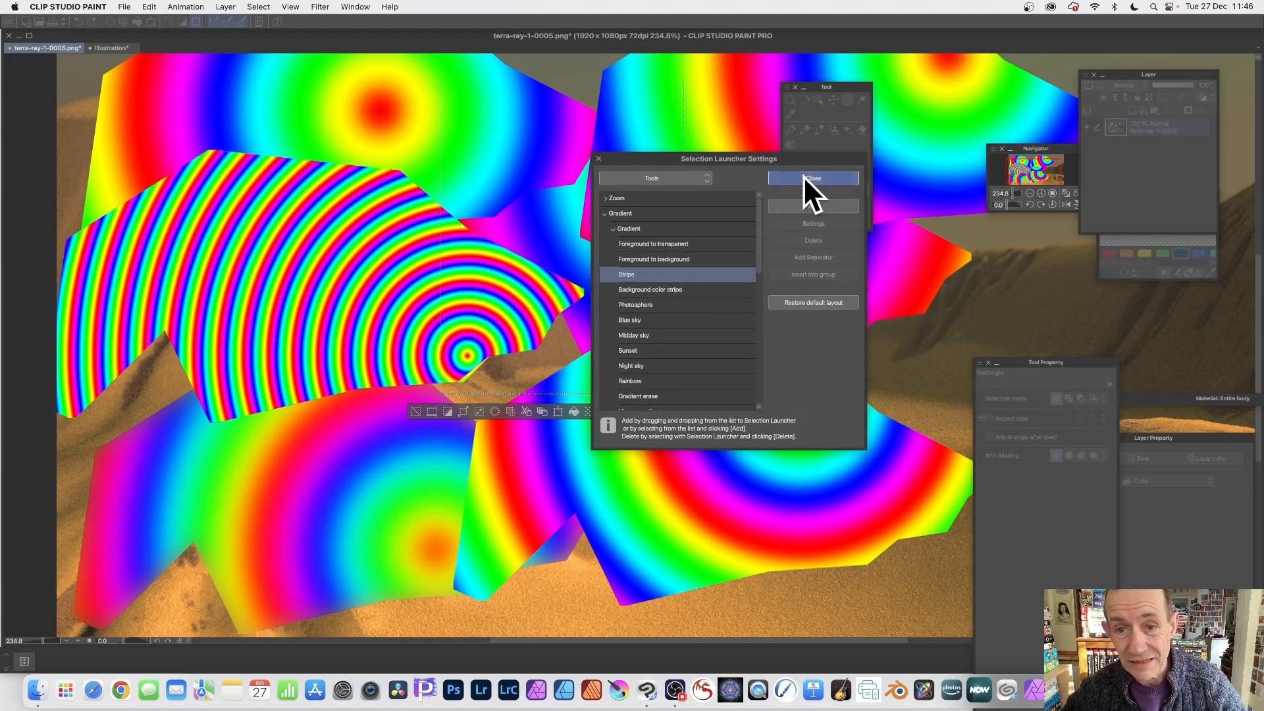
left_click(809, 177)
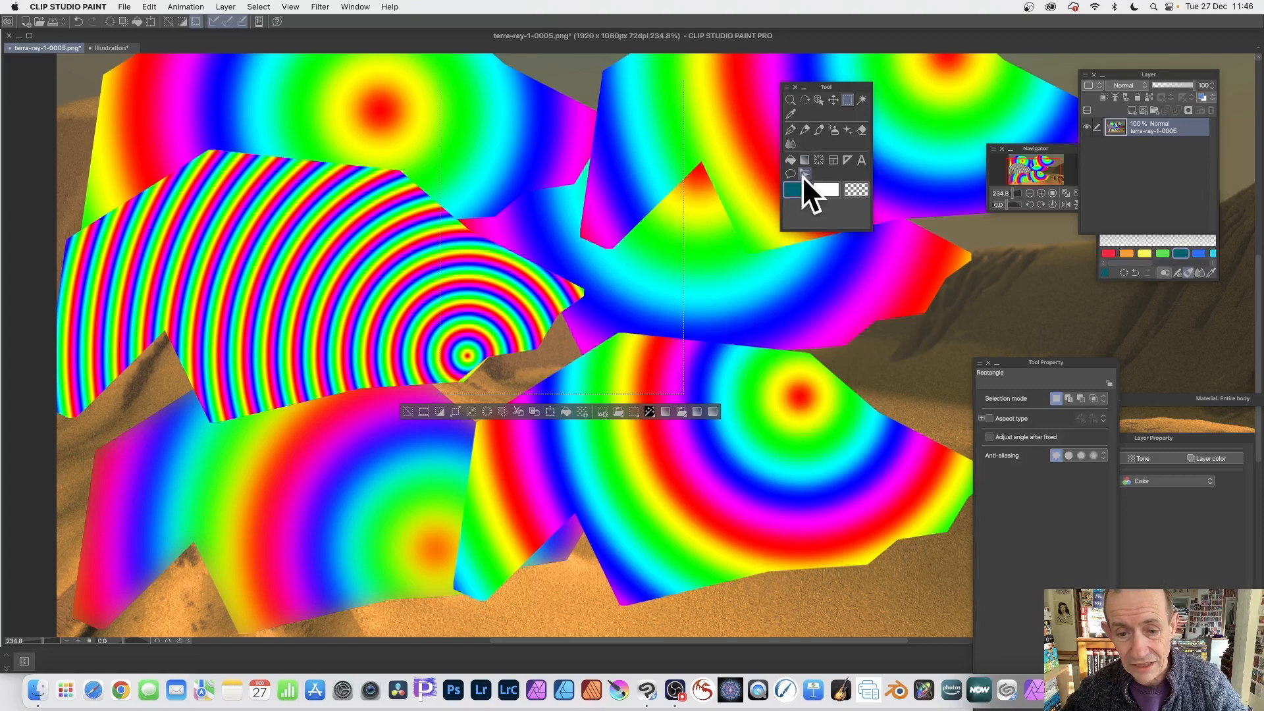
- Draw two crossing diagonal Stripe gradients inside the rectangular selection using the newly added launcher command
left_click(712, 412)
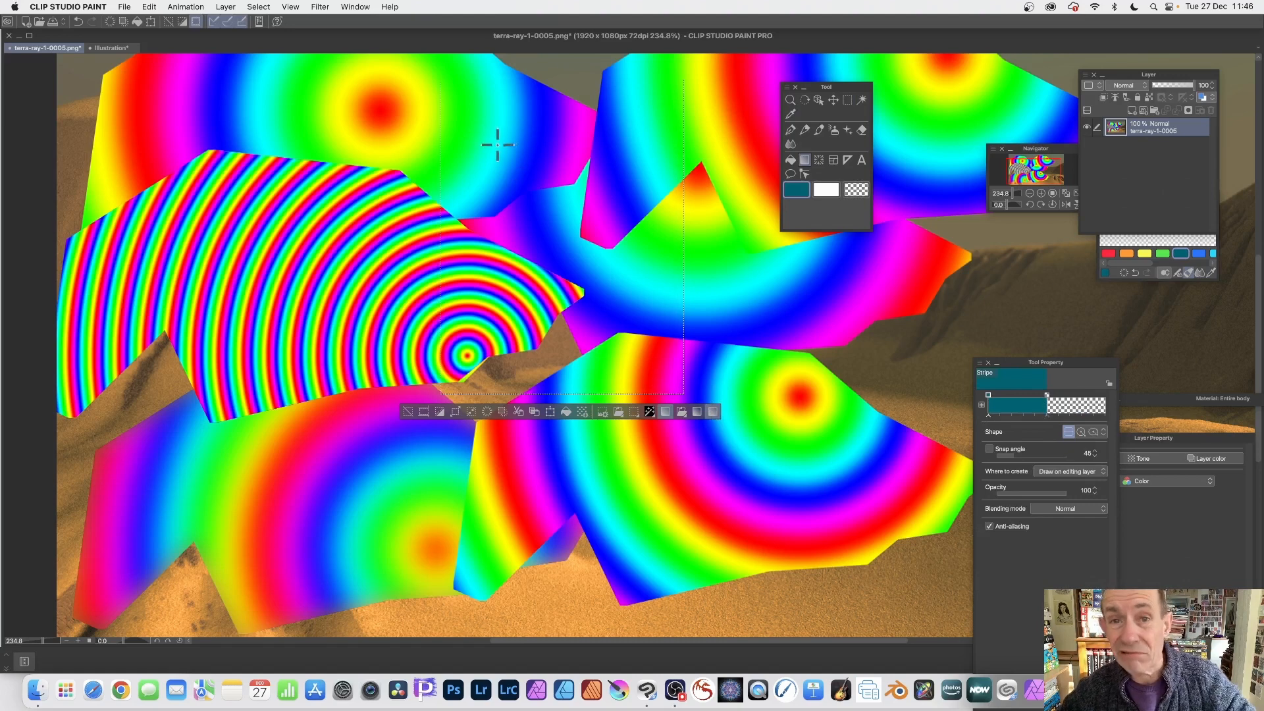
left_click_drag(485, 127, 658, 300)
left_click_drag(654, 204, 542, 326)
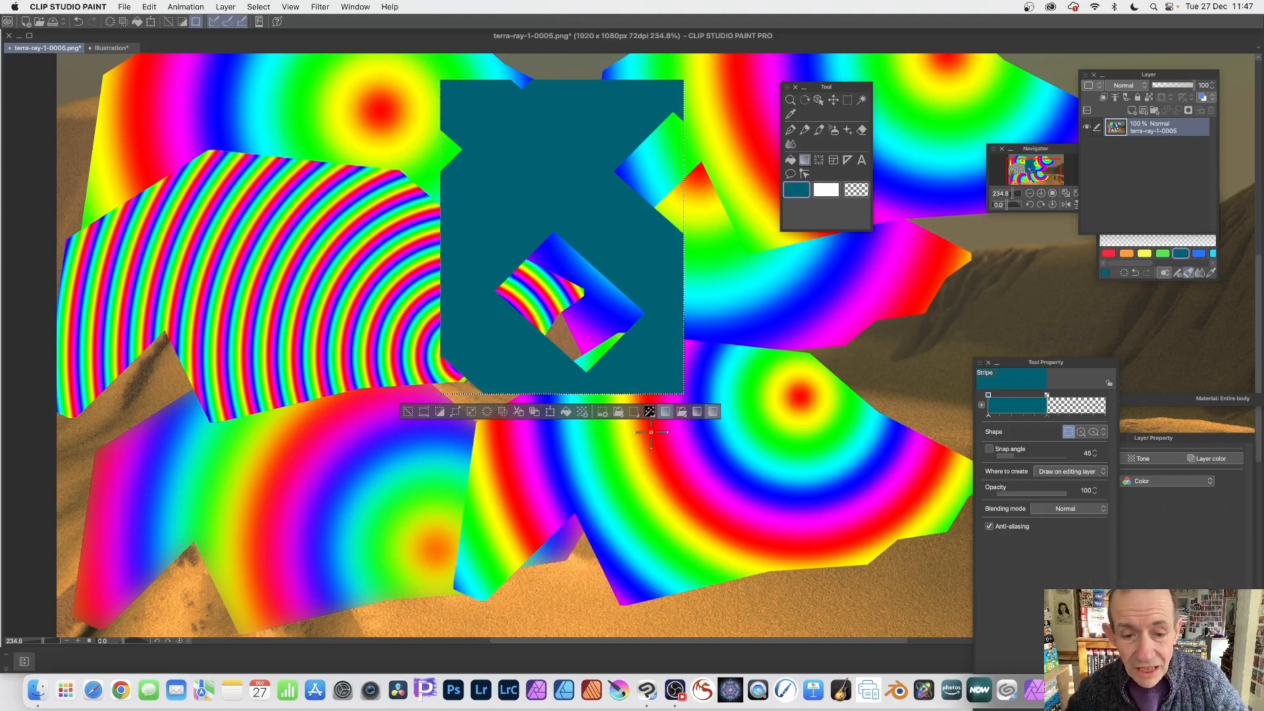
- Add the Gaussian blur filter from the Menu commands category to the Selection Launcher and close its settings
left_click(601, 412)
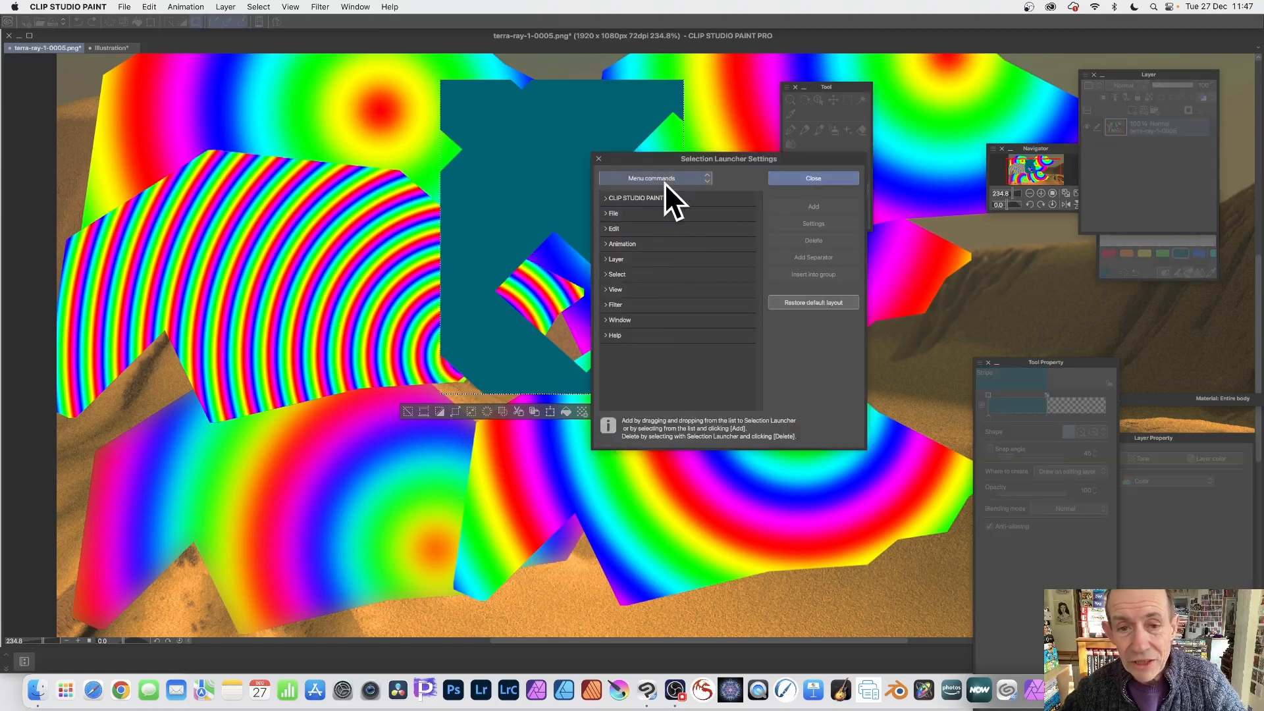
left_click(605, 306)
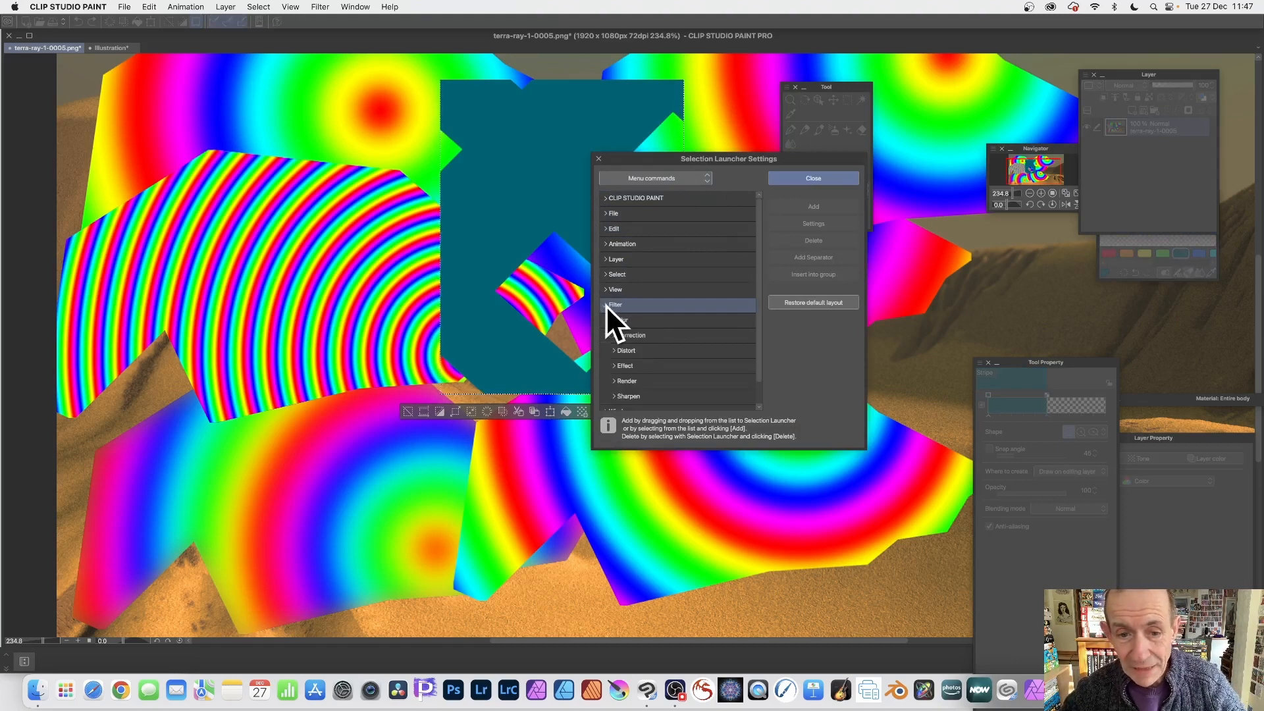
scroll(674, 289, "down", 1)
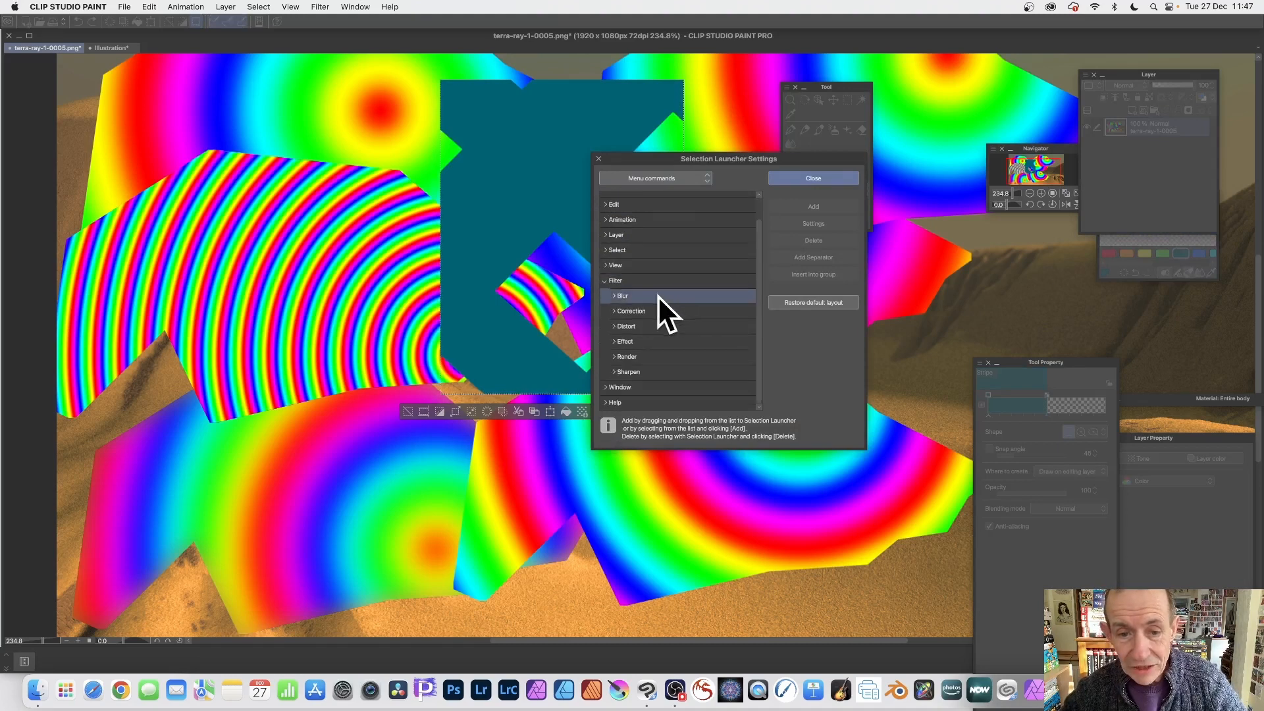
left_click(614, 296)
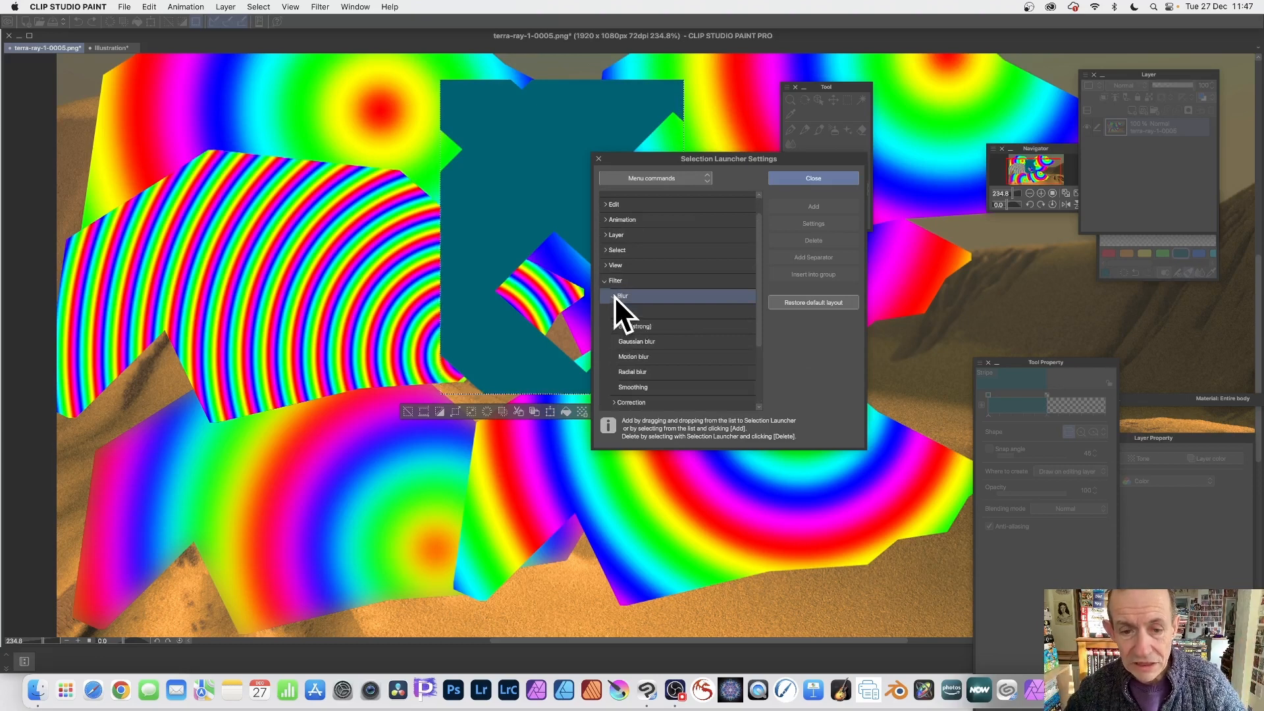
left_click(655, 341)
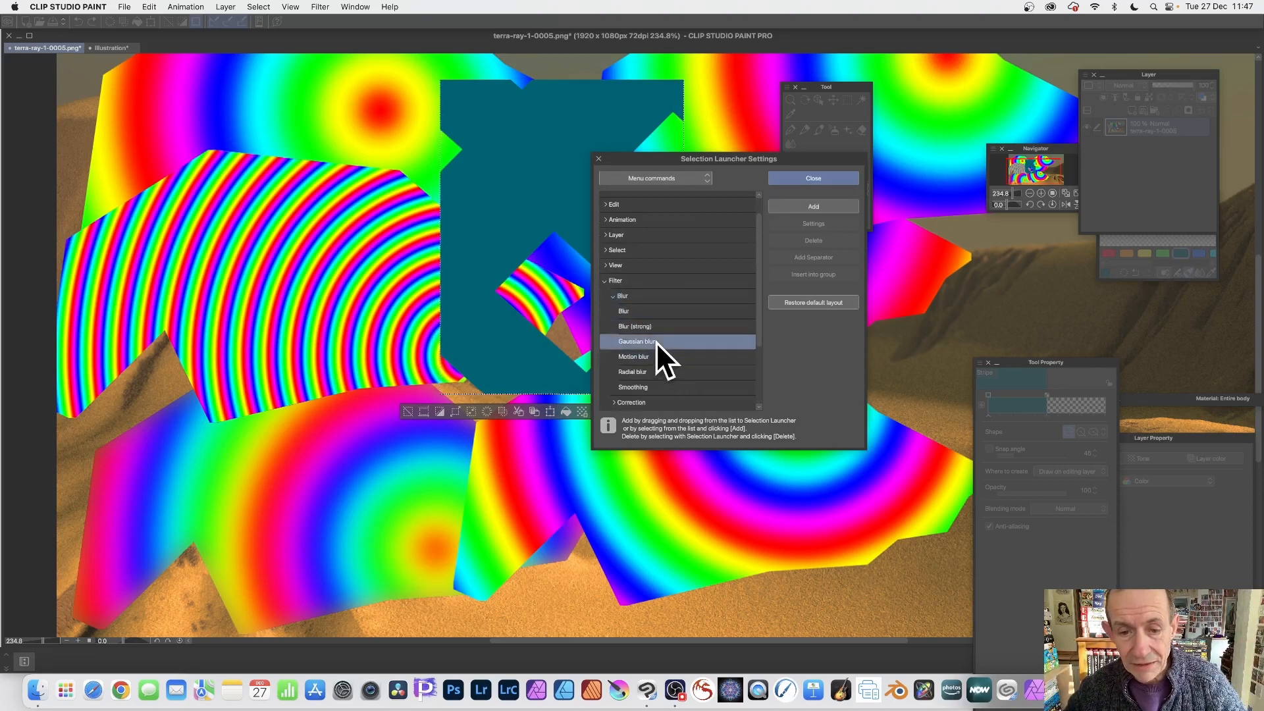
left_click(815, 204)
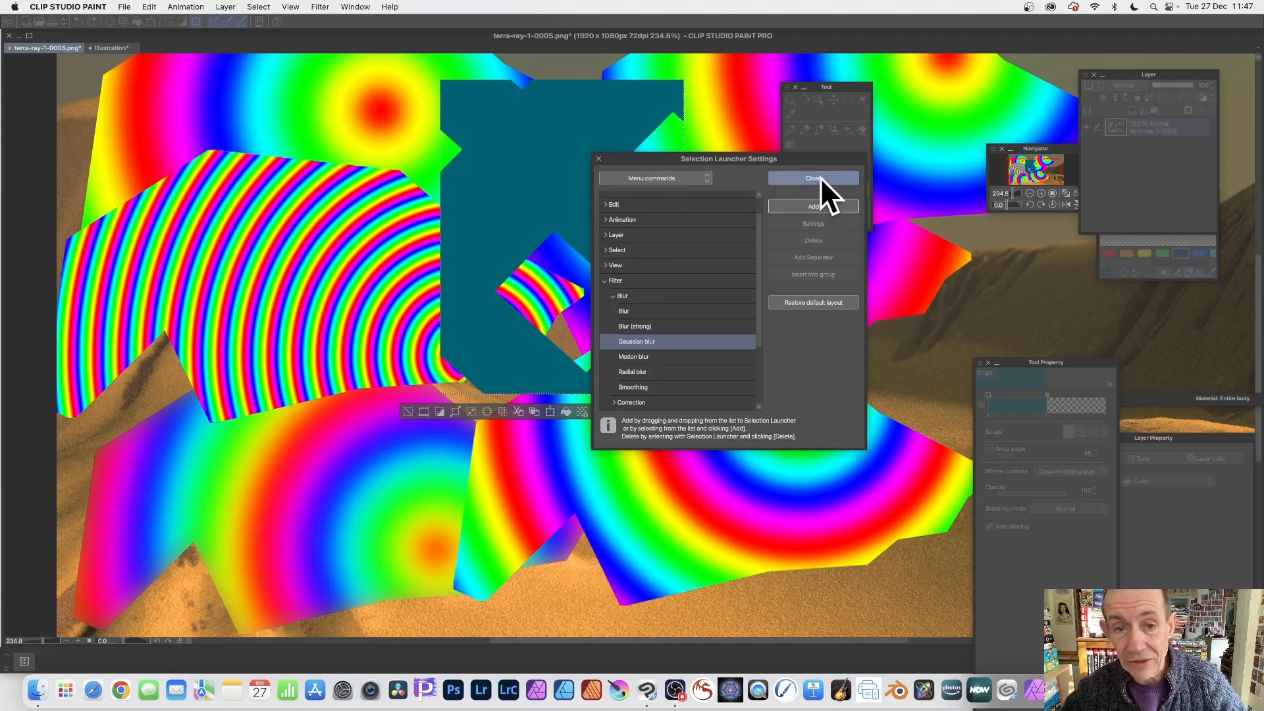
left_click(815, 177)
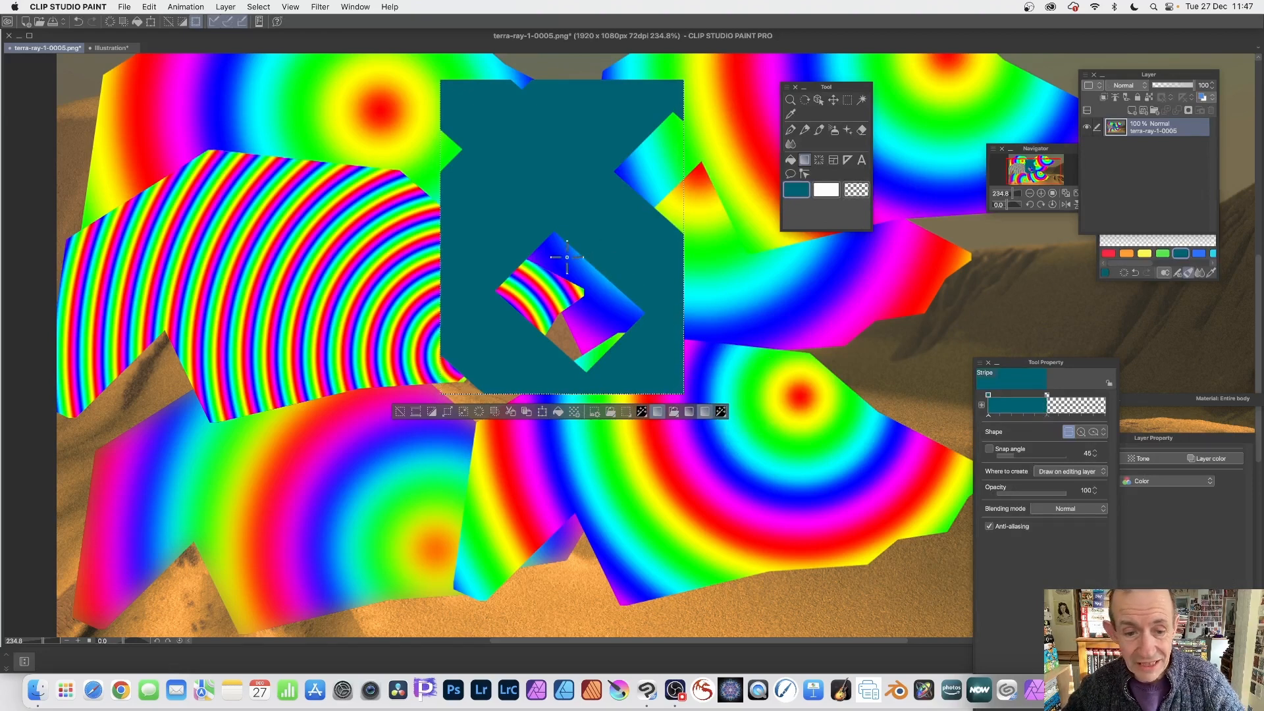
- Move the rectangular selection over the finely striped rainbow shape and apply Gaussian blur to it with a strength of 27.16
left_click(847, 100)
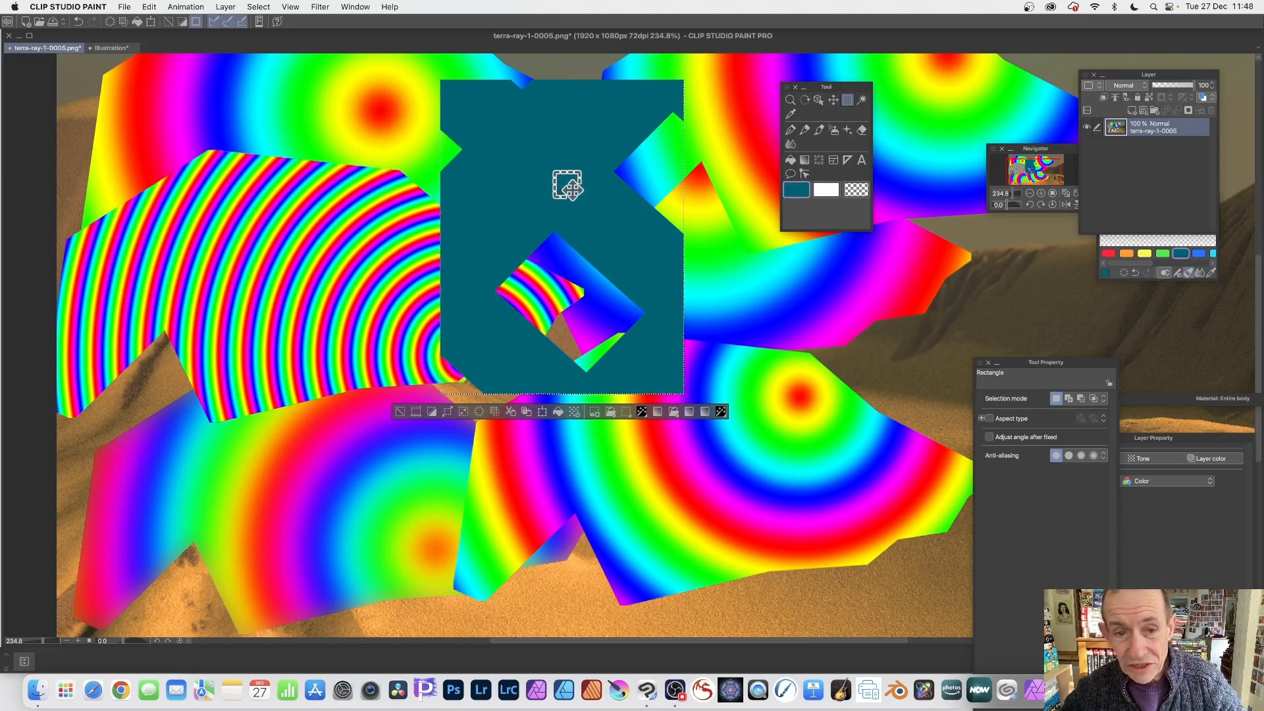
left_click_drag(567, 186, 288, 218)
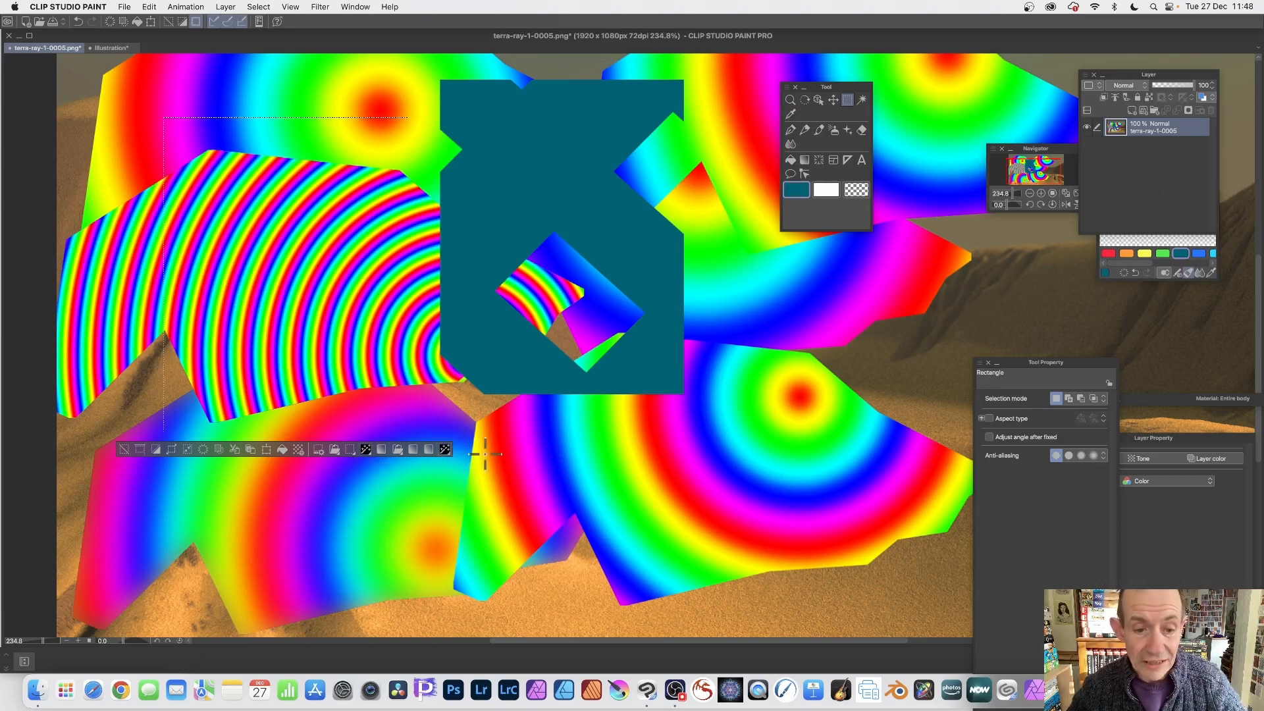
left_click(445, 450)
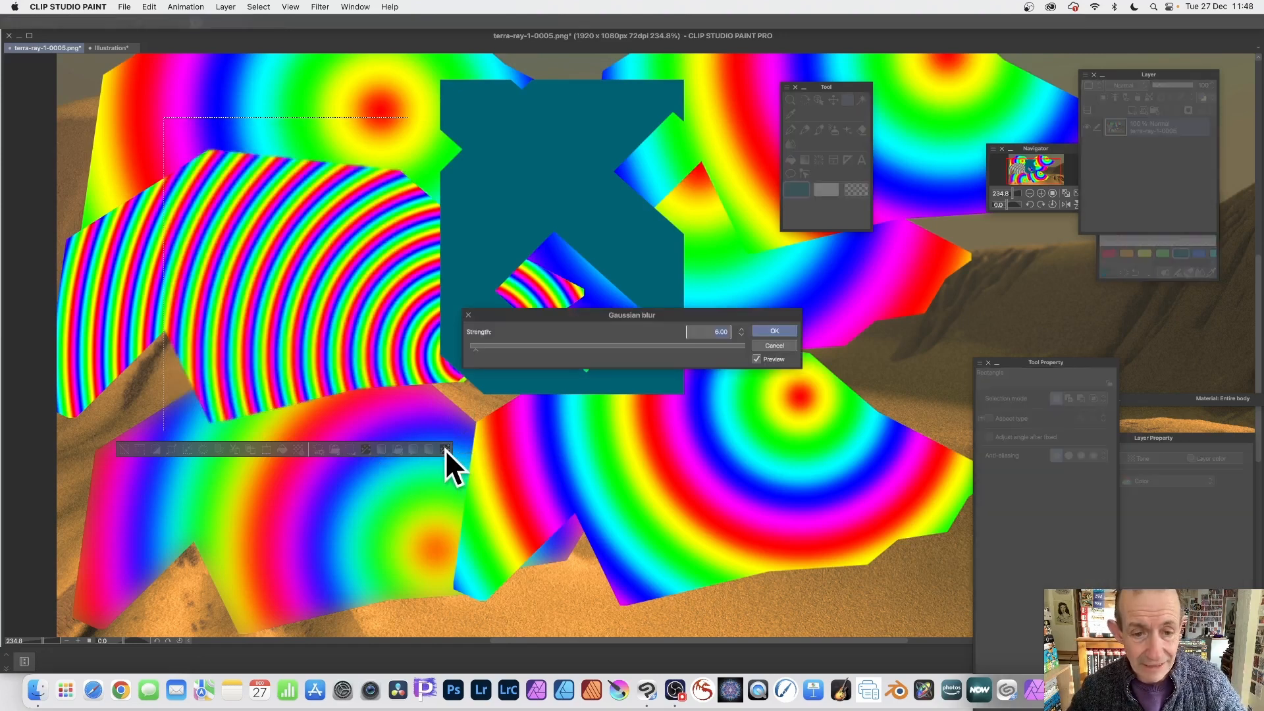
left_click(492, 346)
left_click_drag(514, 349, 537, 347)
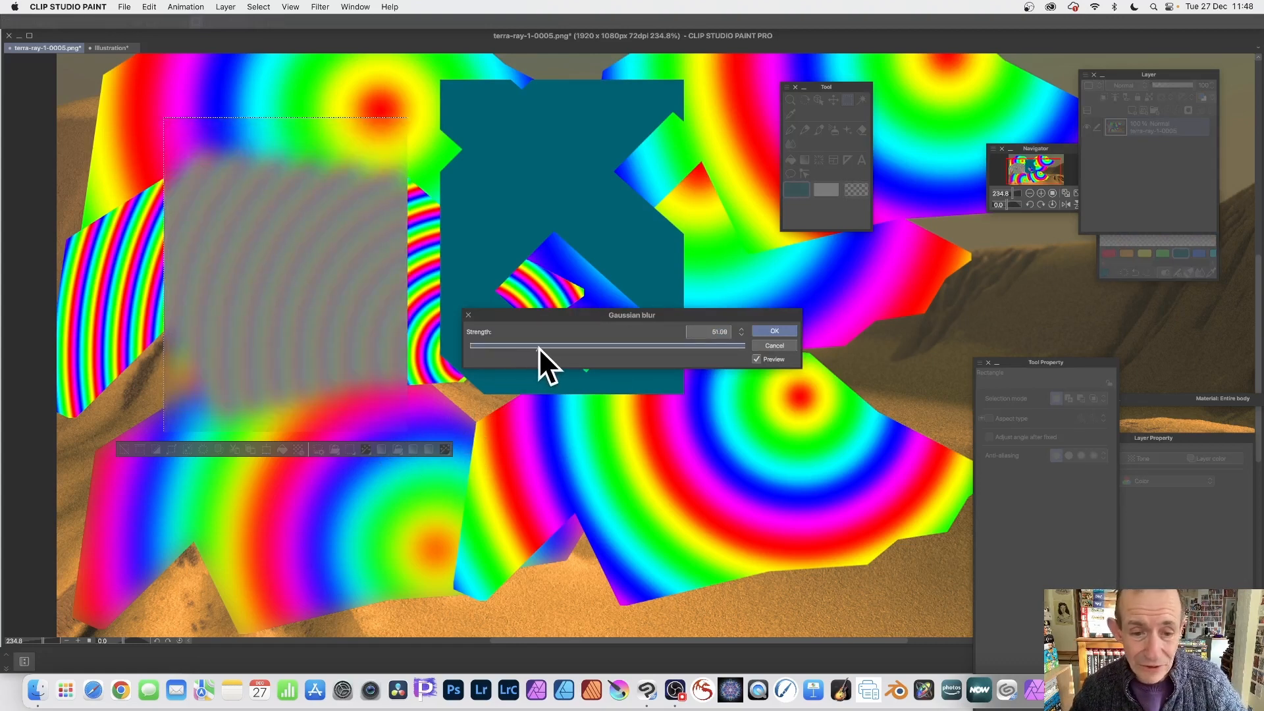
left_click_drag(506, 349, 508, 348)
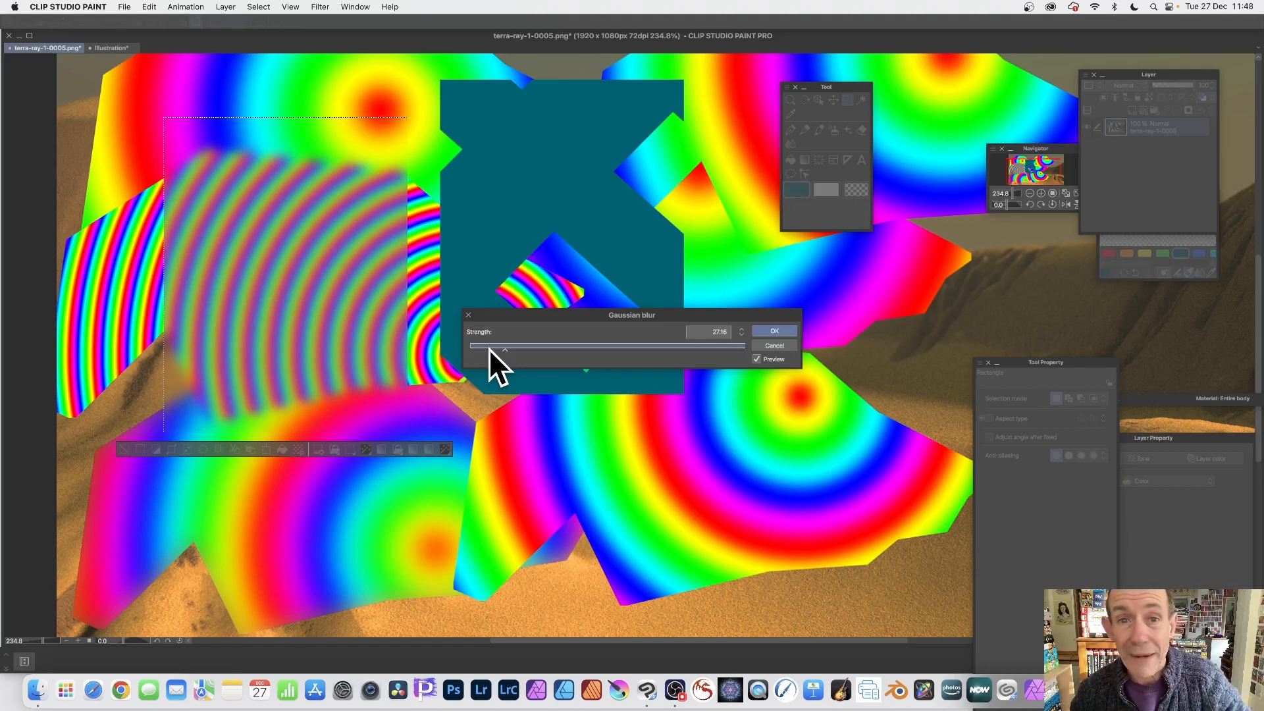
left_click(781, 331)
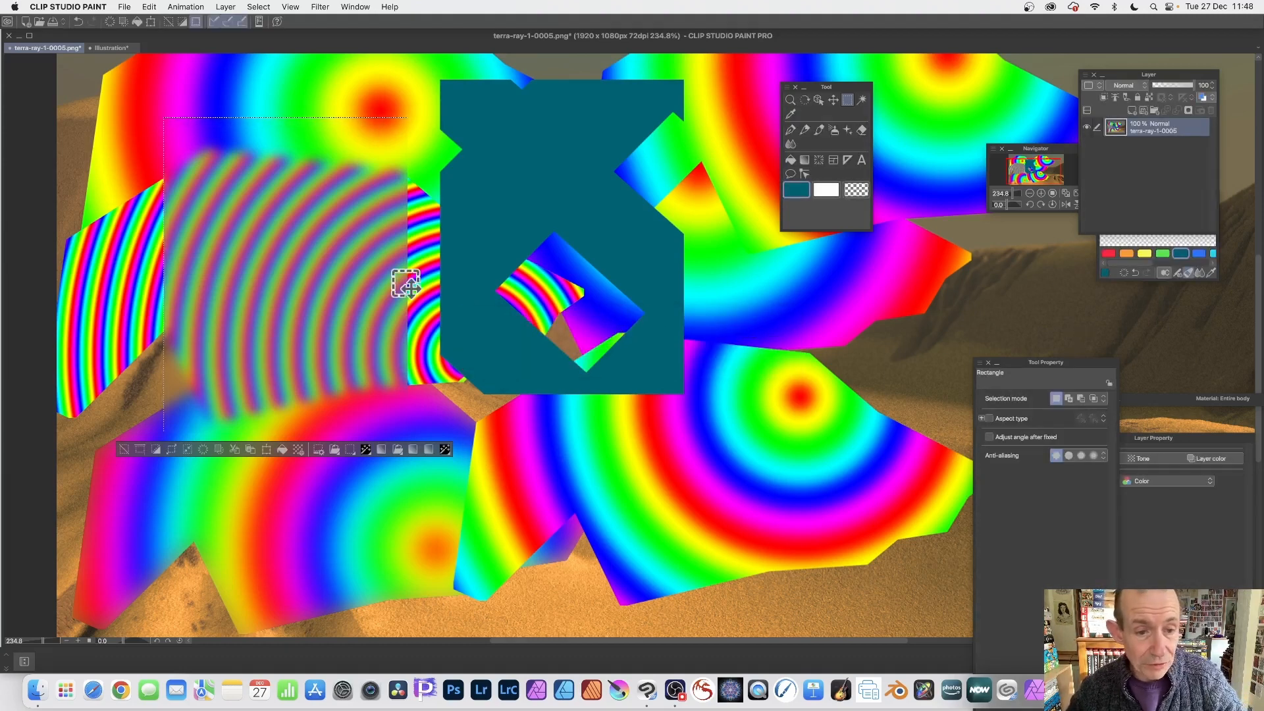
- Move the rectangular selection over the magenta-blue shape and the upper concentric rainbow circle, and apply Gaussian blur with a strength of 25.13
left_click_drag(351, 279, 841, 375)
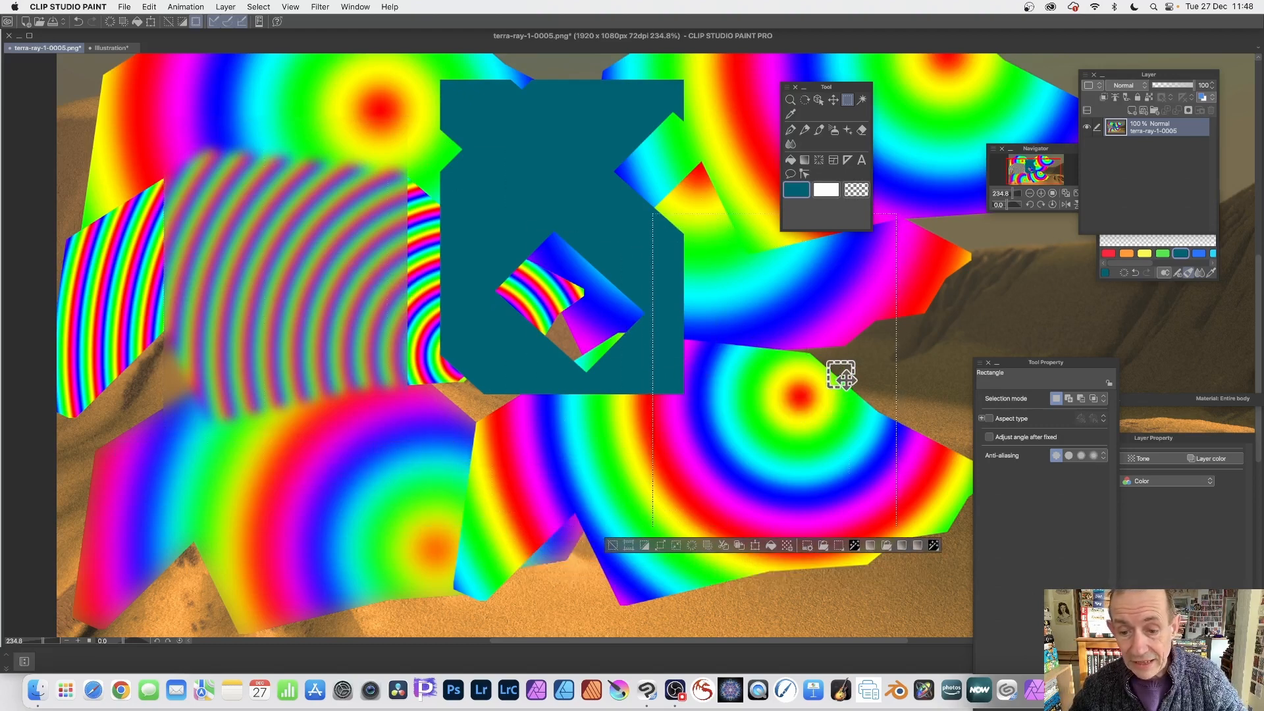
left_click(934, 543)
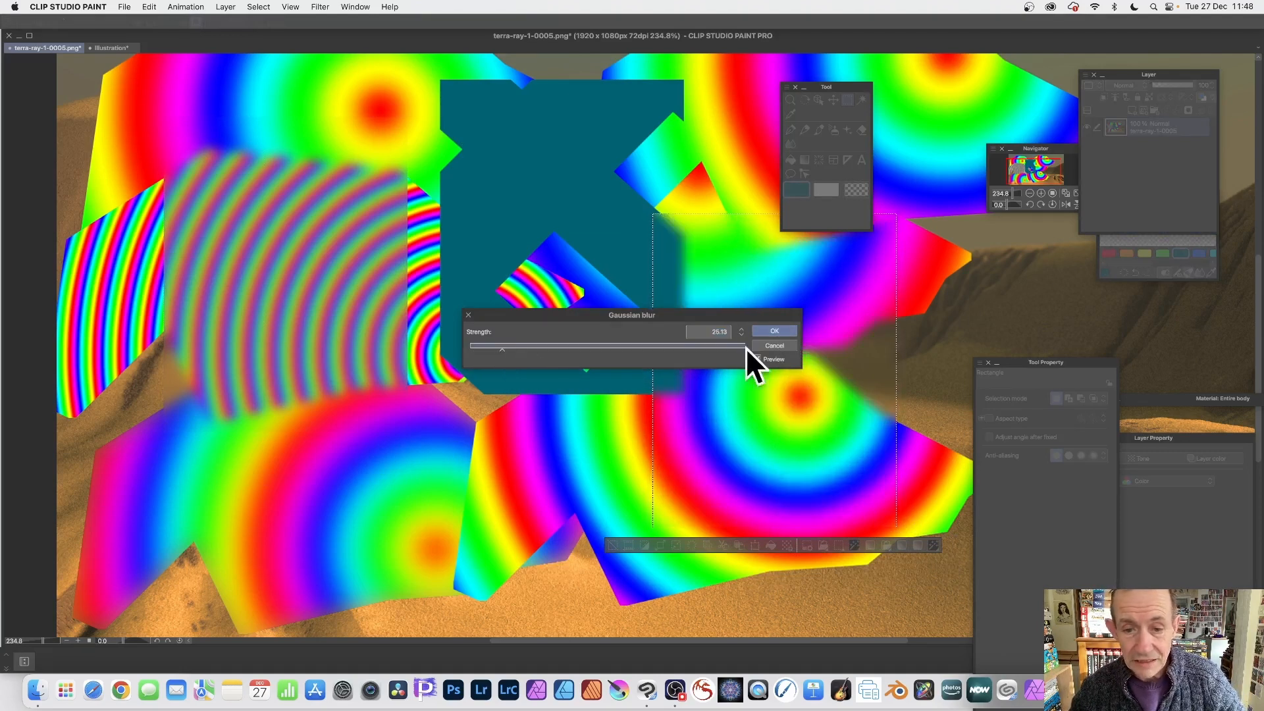
left_click(773, 331)
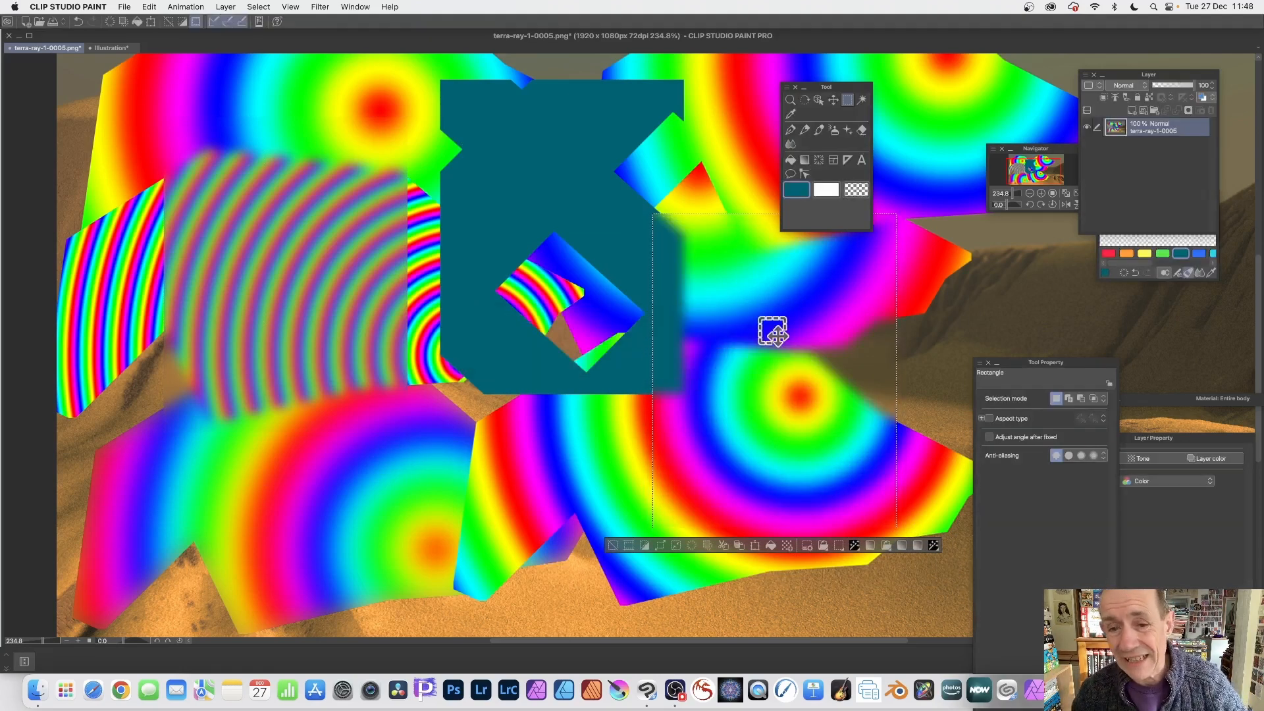
- Move the rectangular selection over the teal shape and give the Selection Launcher's Gaussian blur icon a red background color
left_click_drag(776, 320, 546, 270)
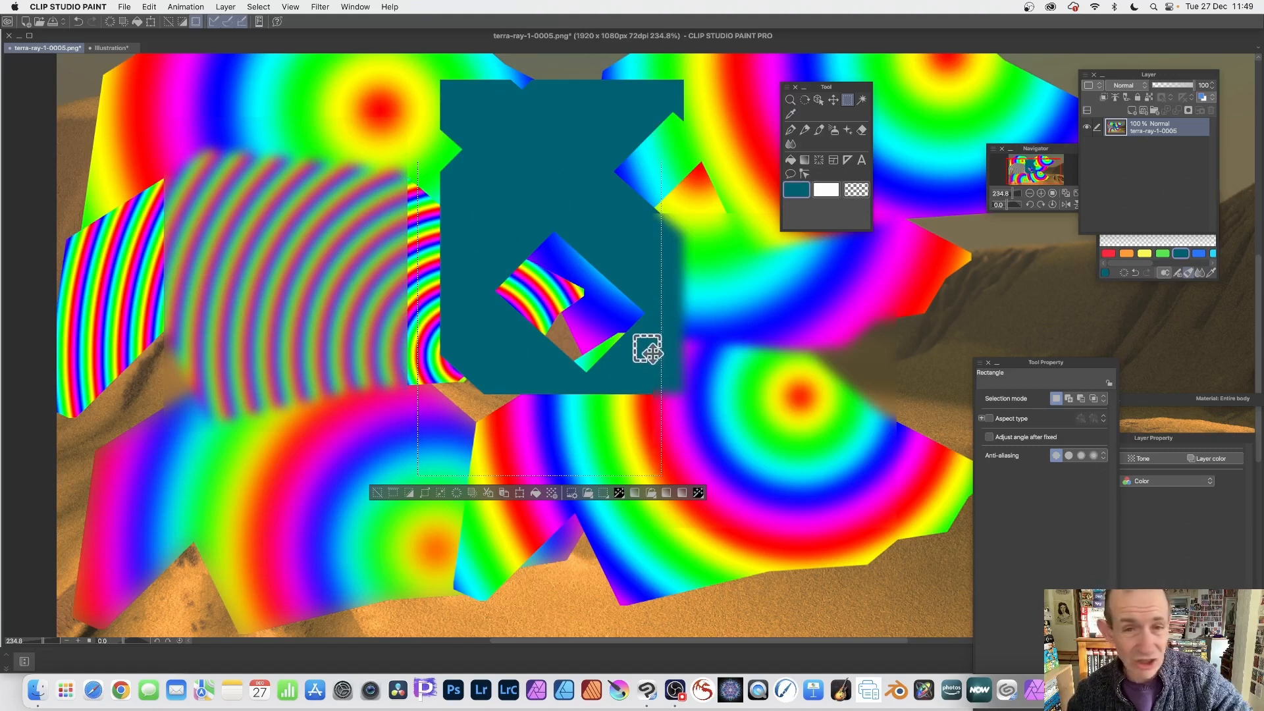
left_click(571, 491)
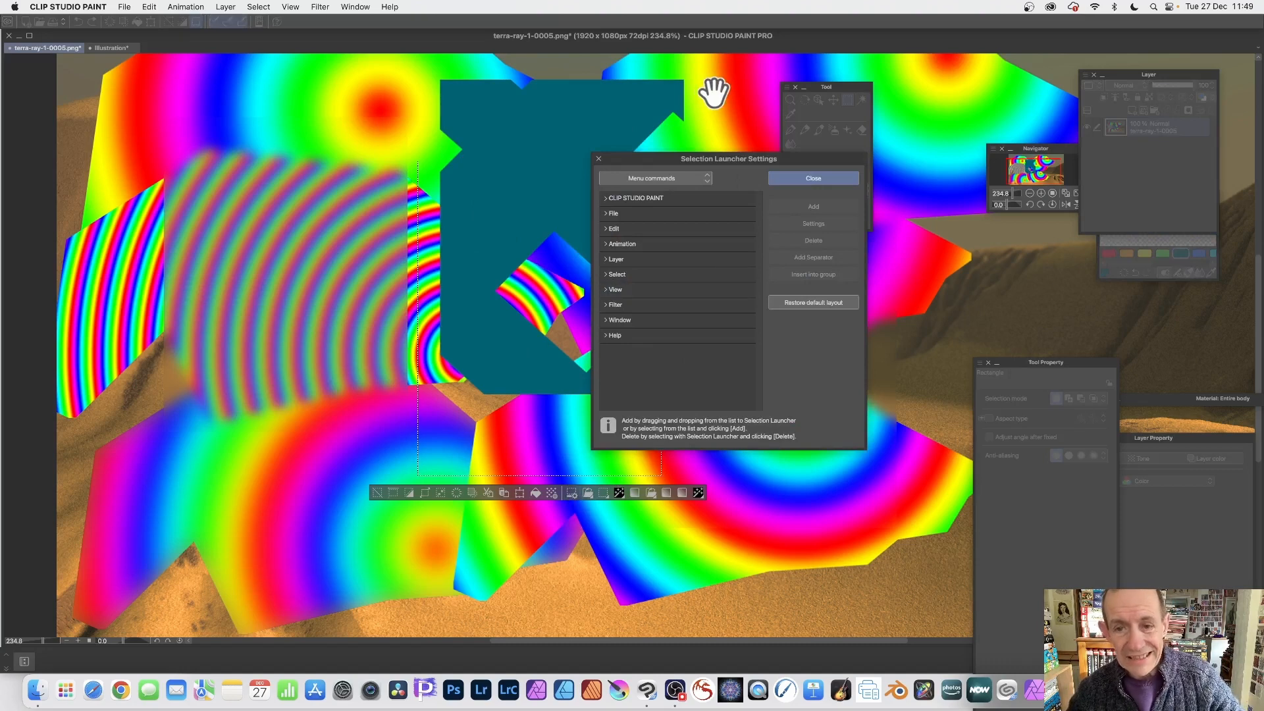
left_click(698, 492)
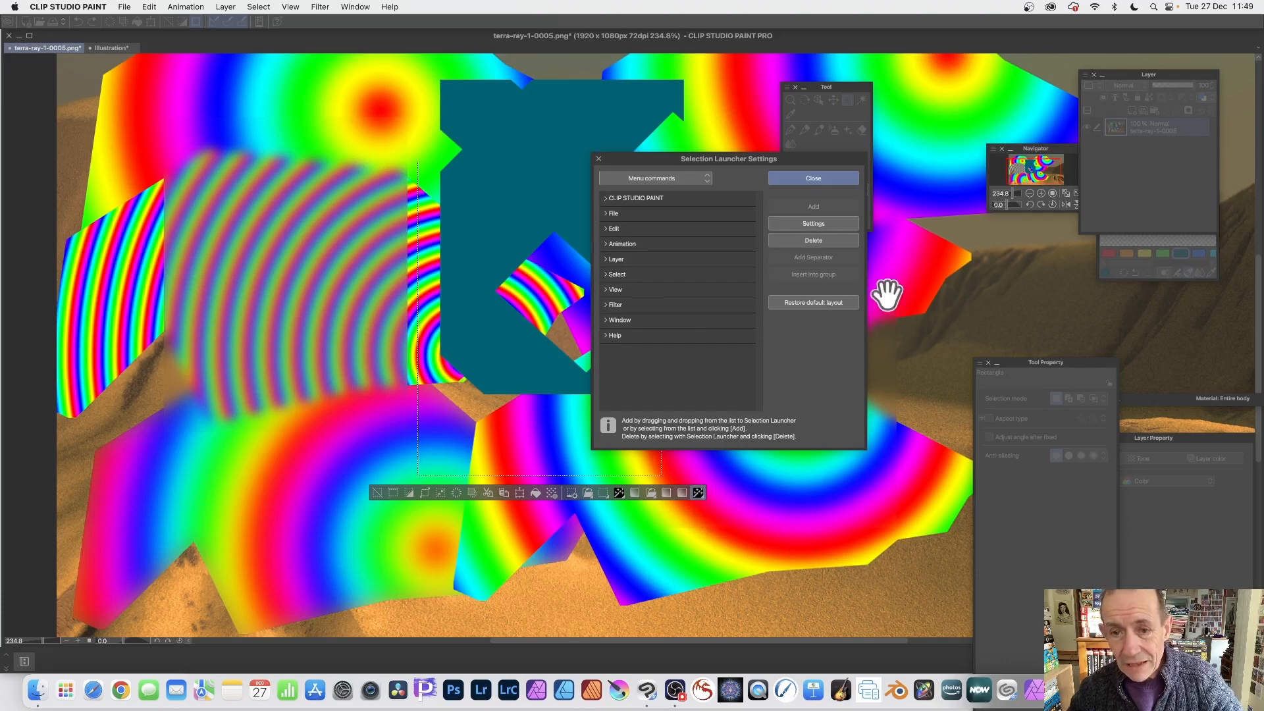
left_click(813, 224)
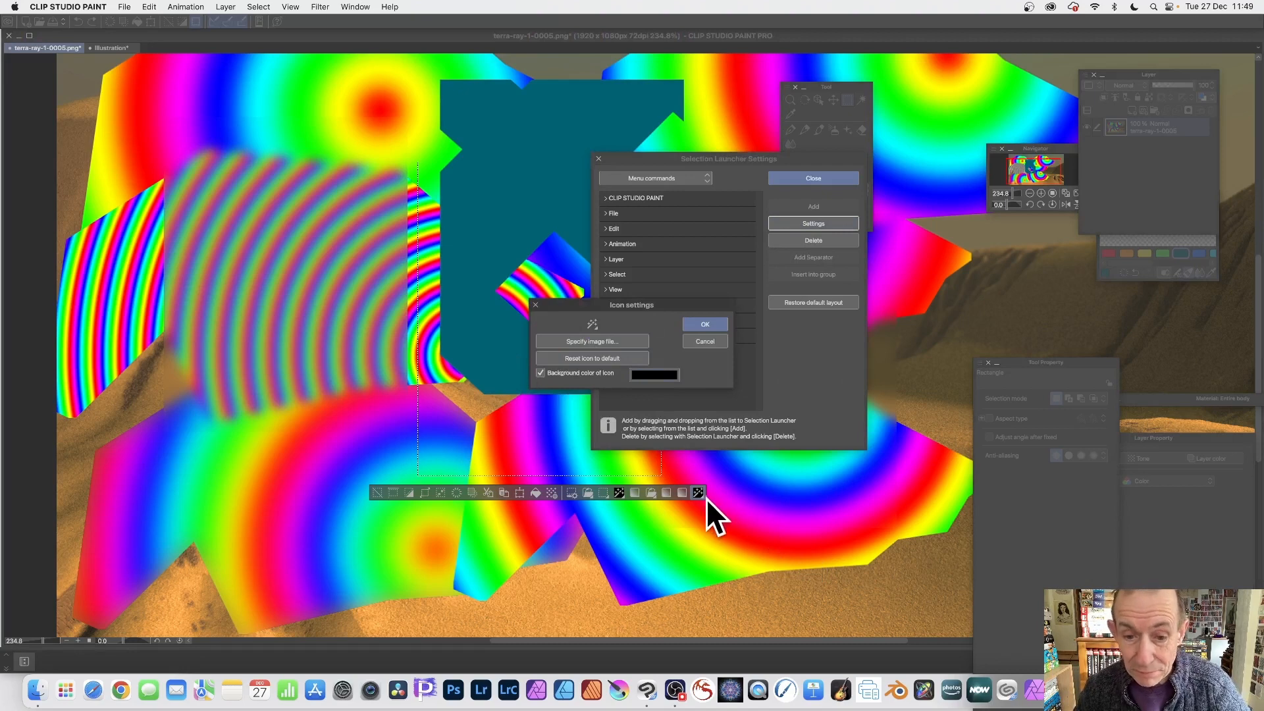
left_click(541, 372)
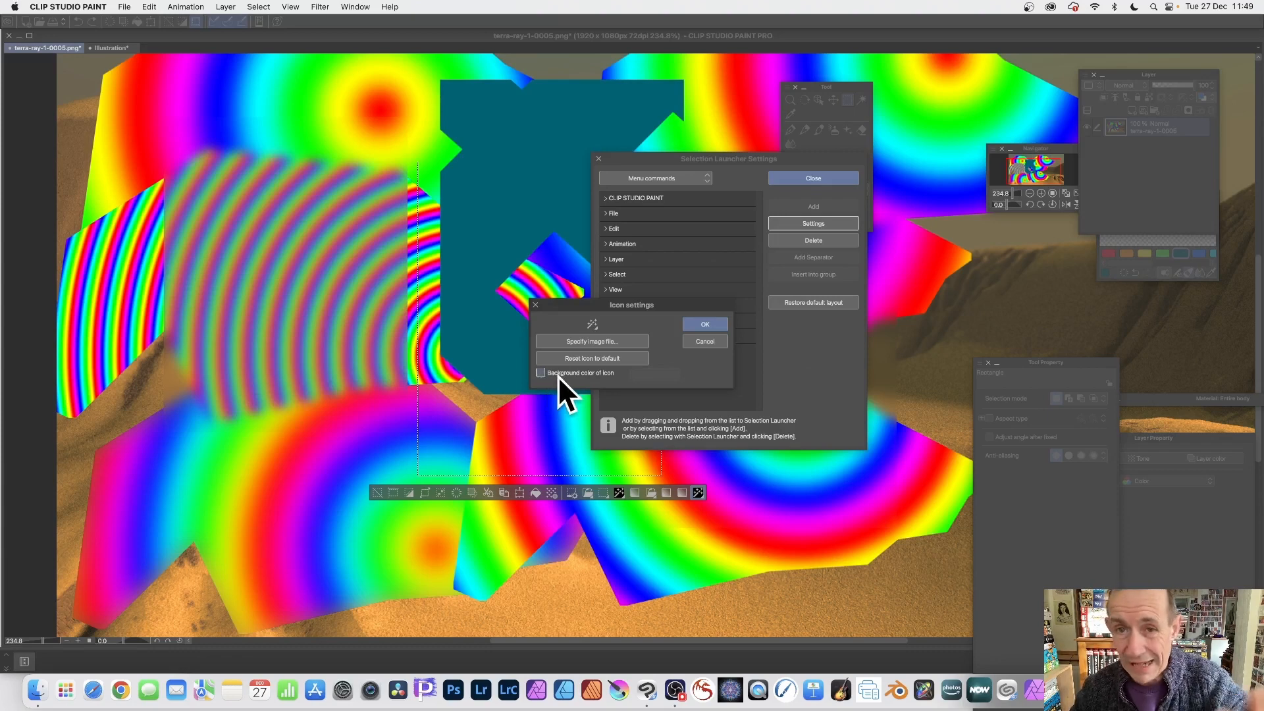
left_click(540, 373)
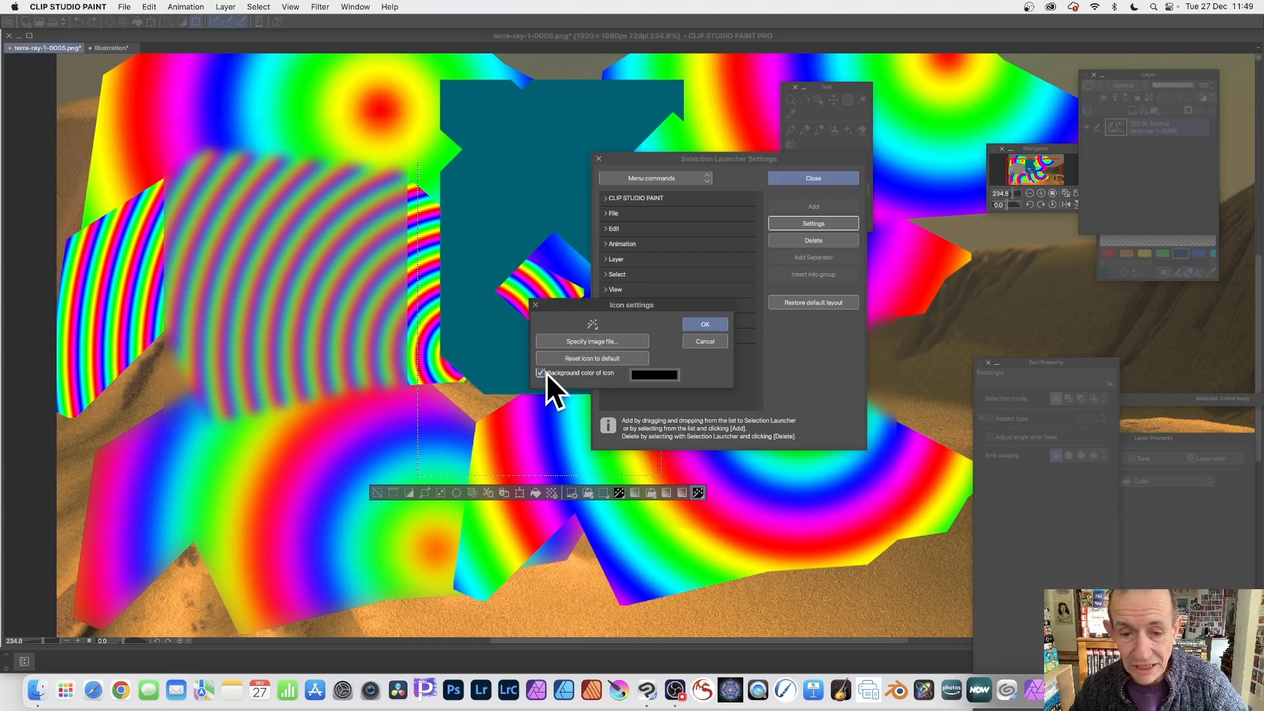
left_click(651, 375)
left_click(565, 318)
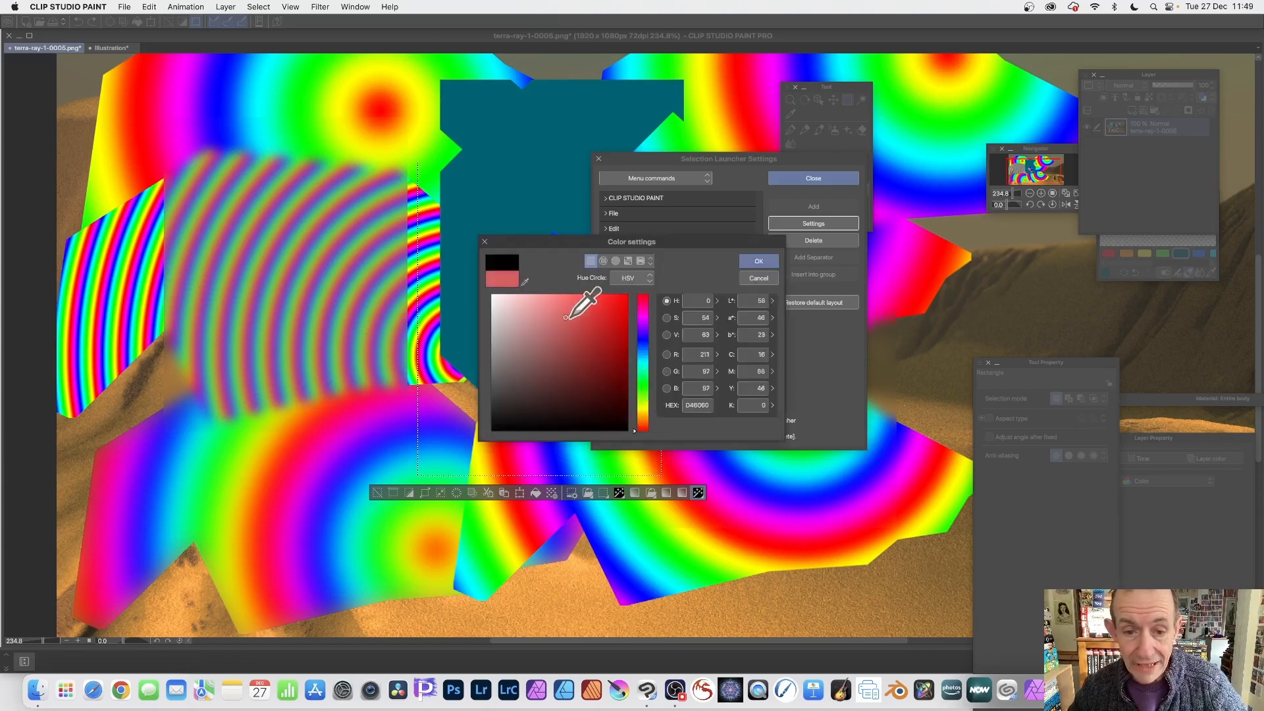
left_click(756, 258)
left_click(705, 323)
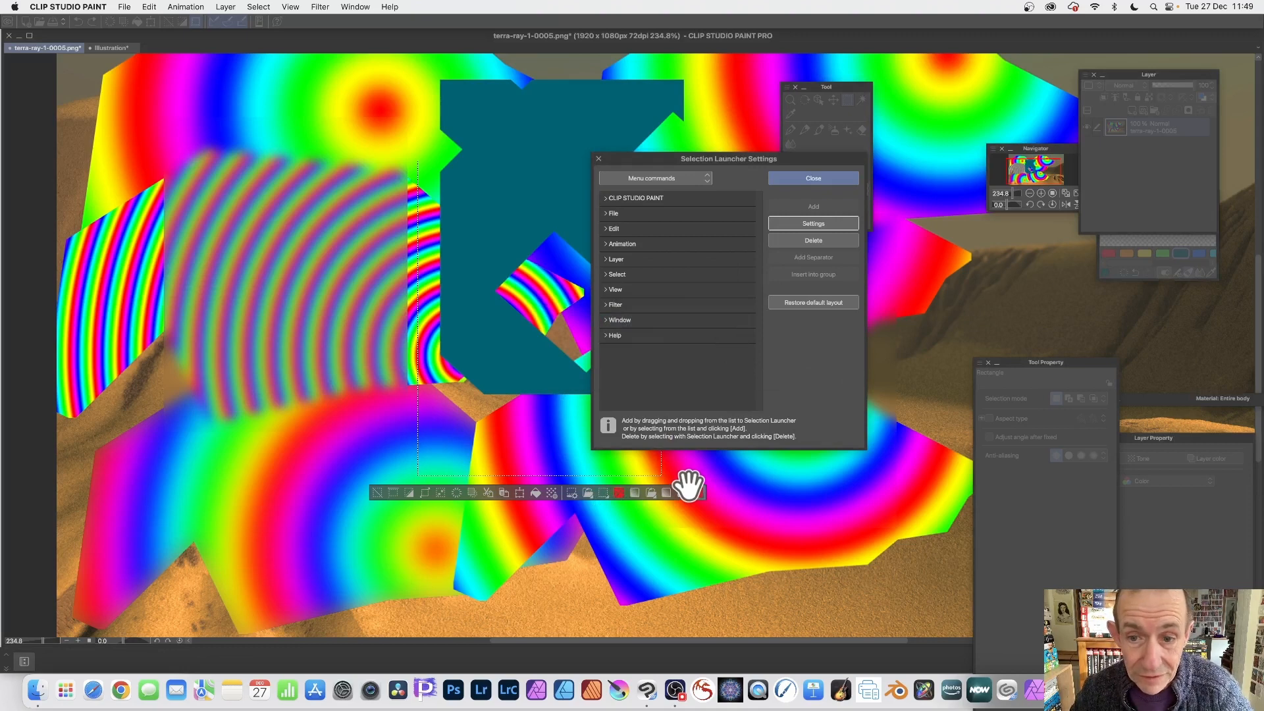
- Delete the Gaussian blur command at the end of the Selection Launcher
left_click(821, 239)
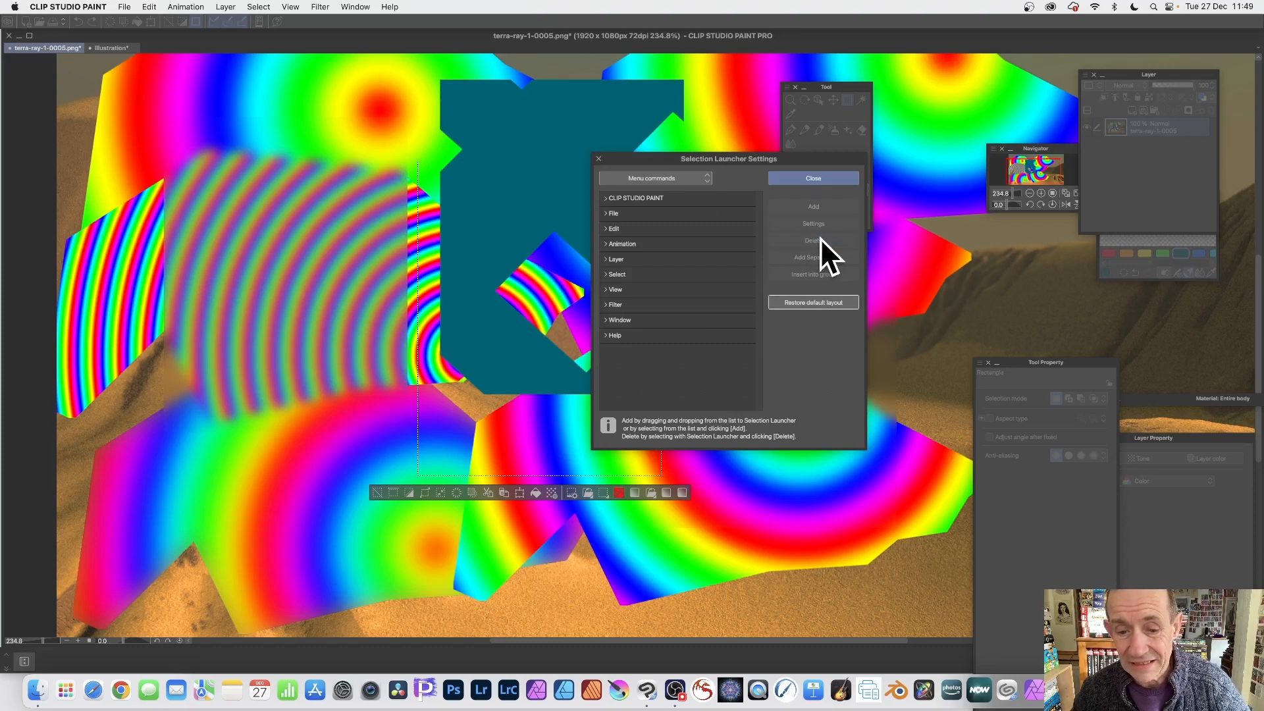
- Add the Sunset gradient from the Tools category after the red icon in the Selection Launcher and close its settings
left_click(617, 490)
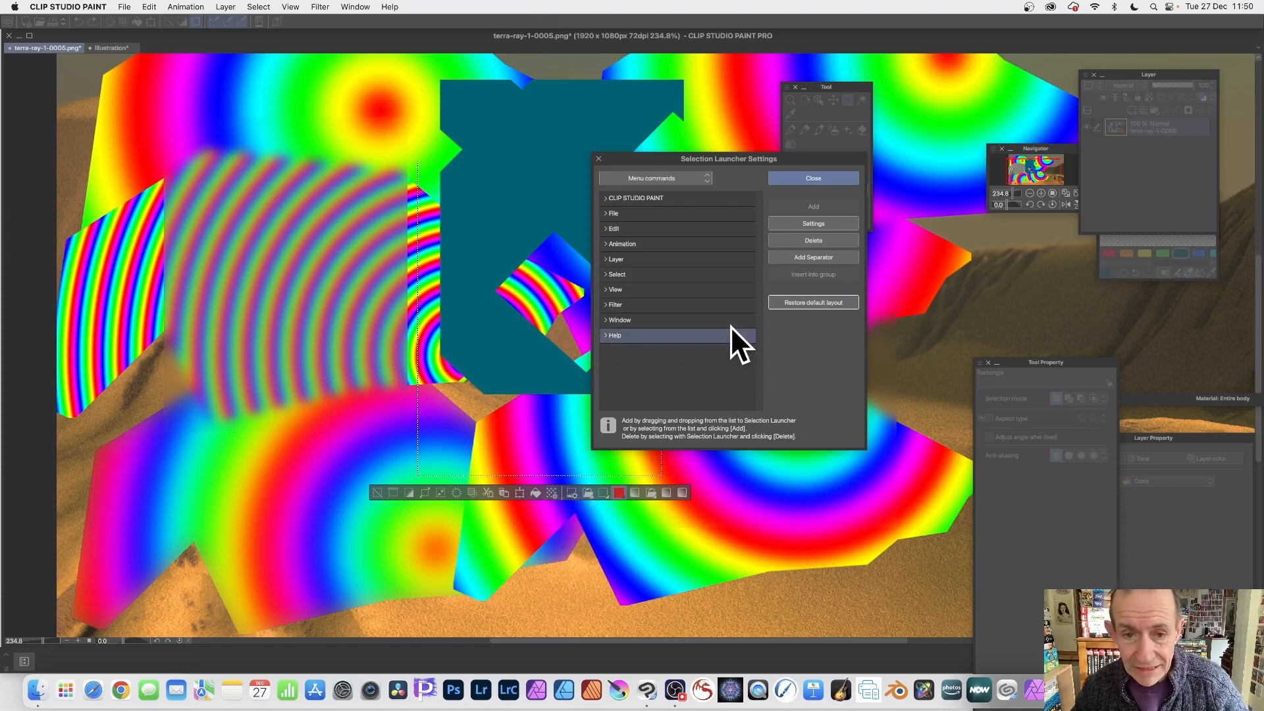
left_click(681, 178)
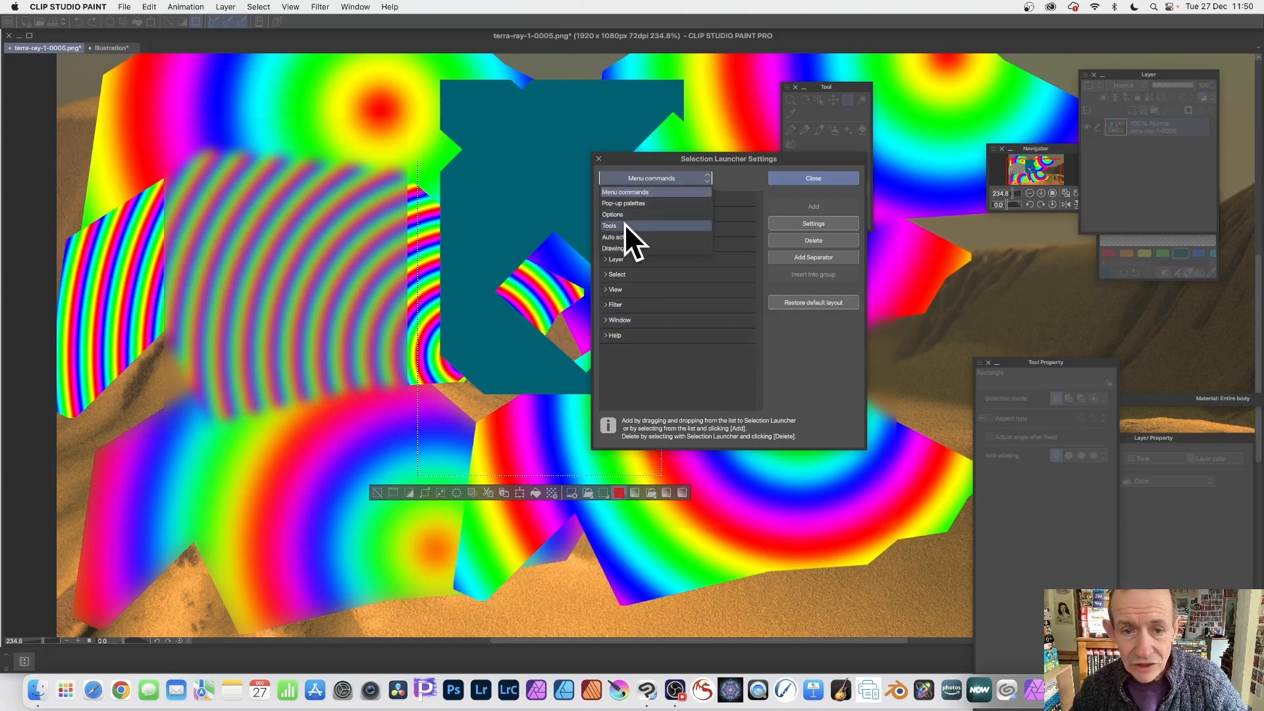
left_click(606, 214)
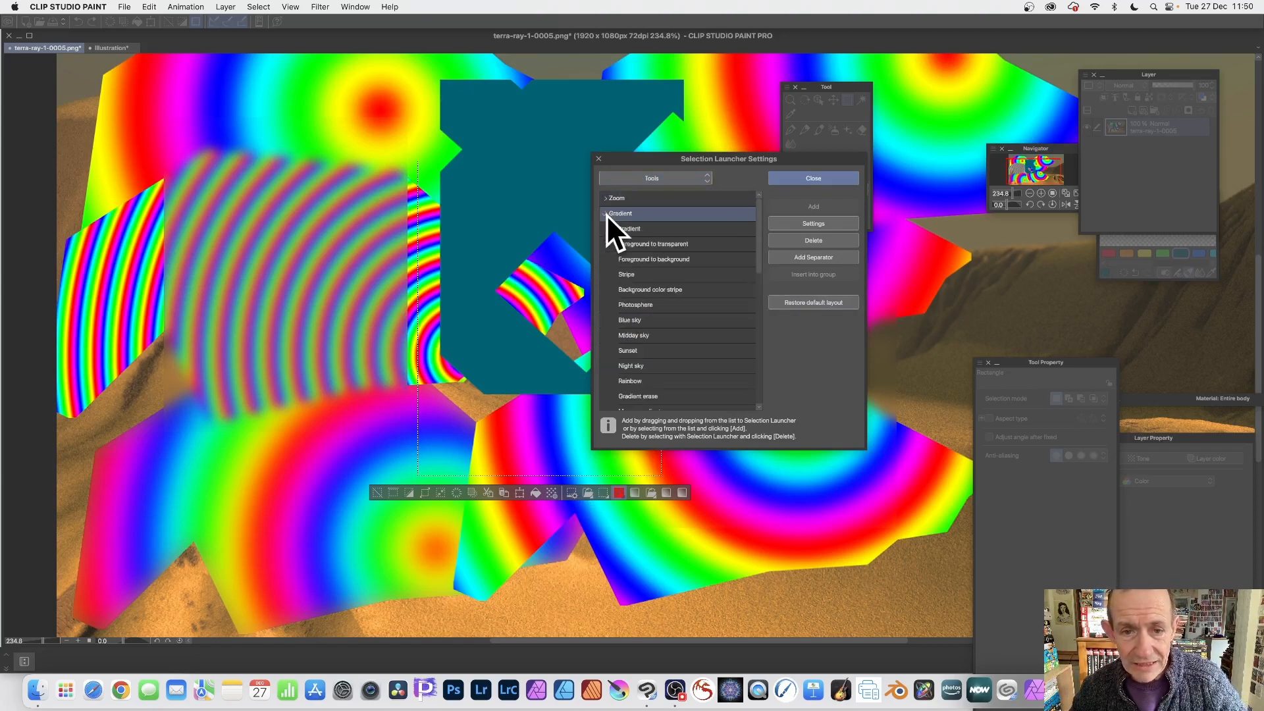
left_click(633, 351)
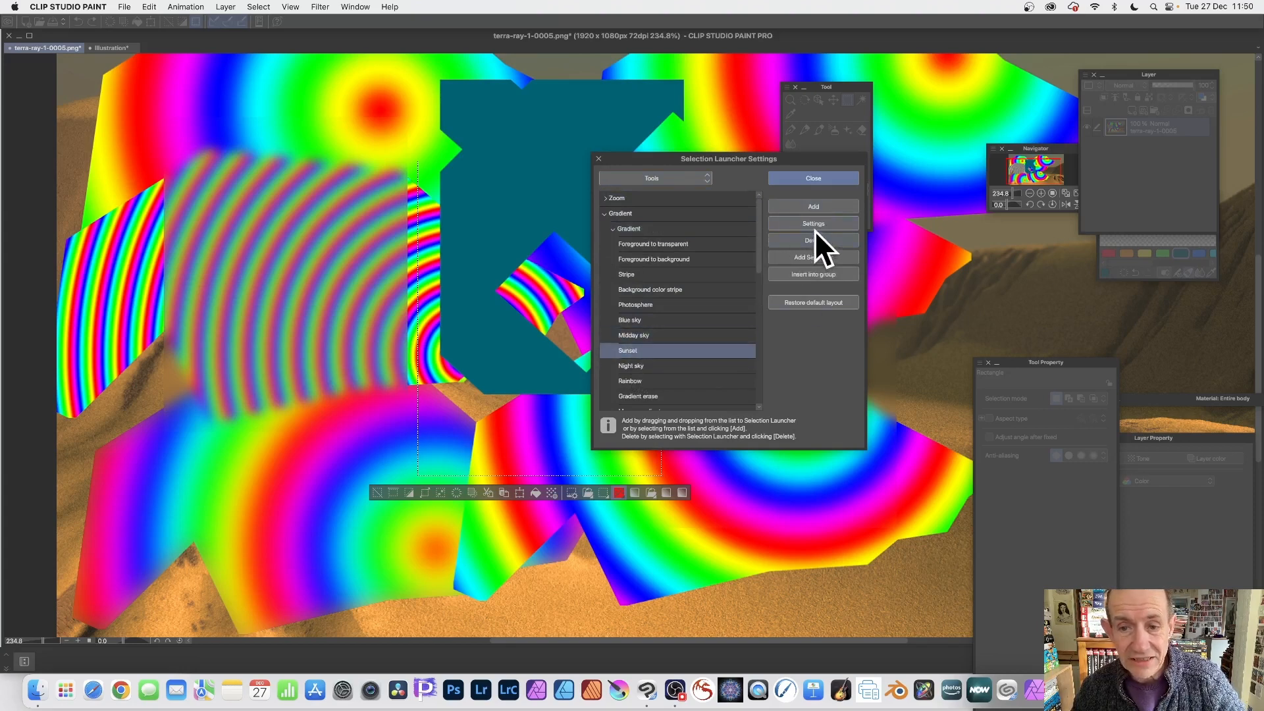
left_click(821, 205)
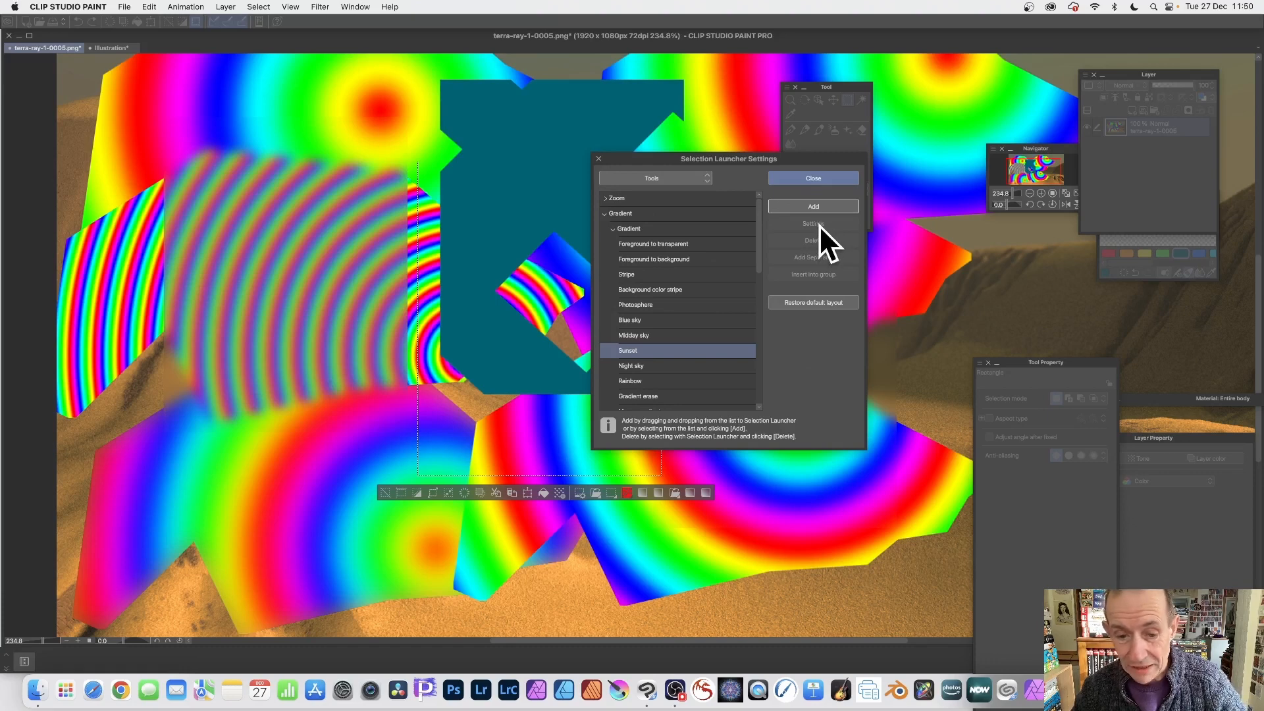
left_click(805, 178)
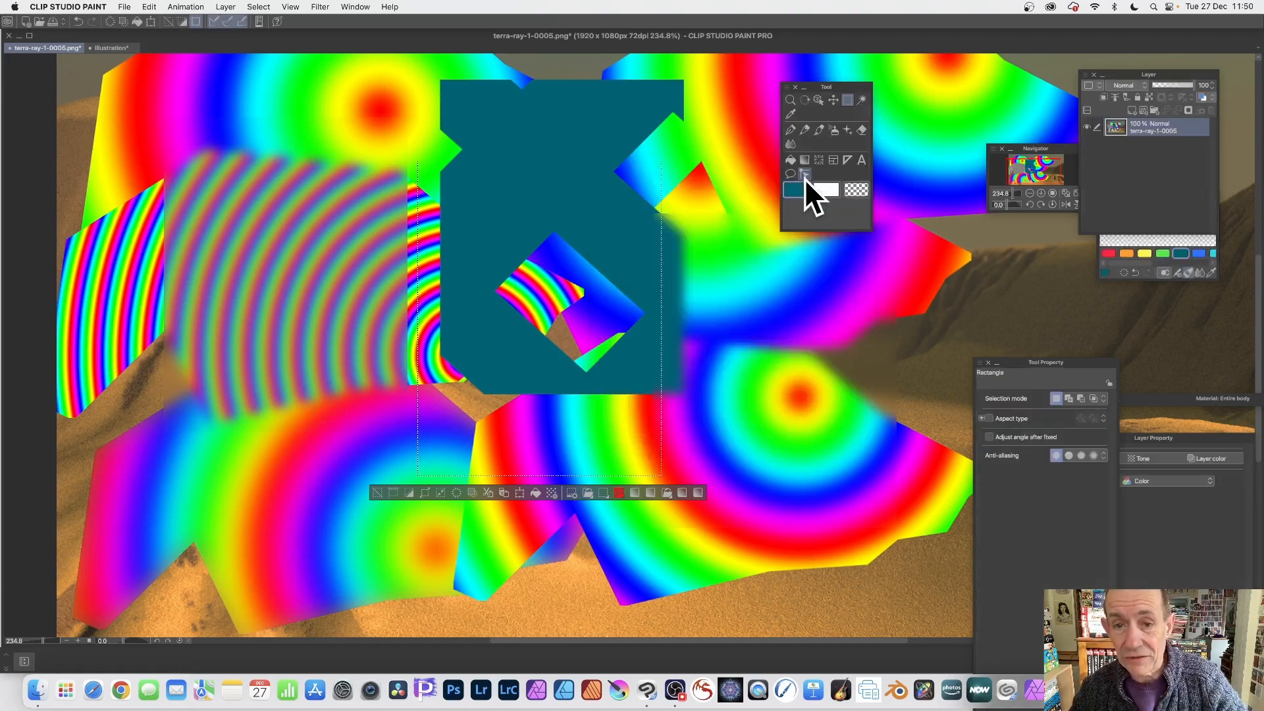